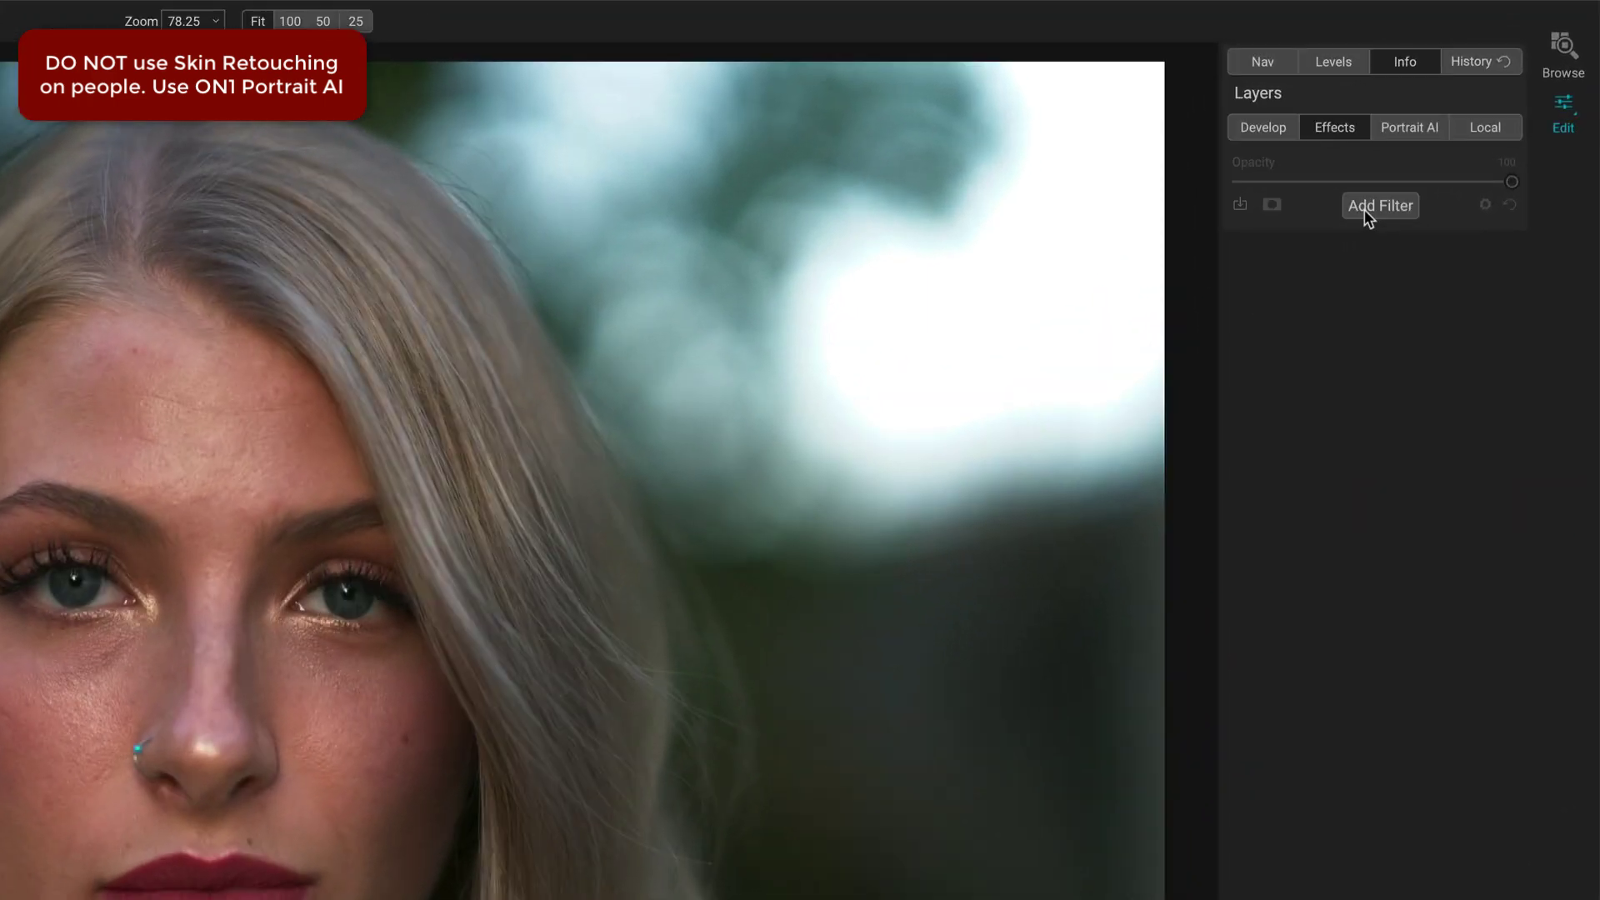
# Add a Skin Retouching filter to the portrait at defaults: Smoothing 20, Evenness 20, Range 100.
pyautogui.click(1442, 138)
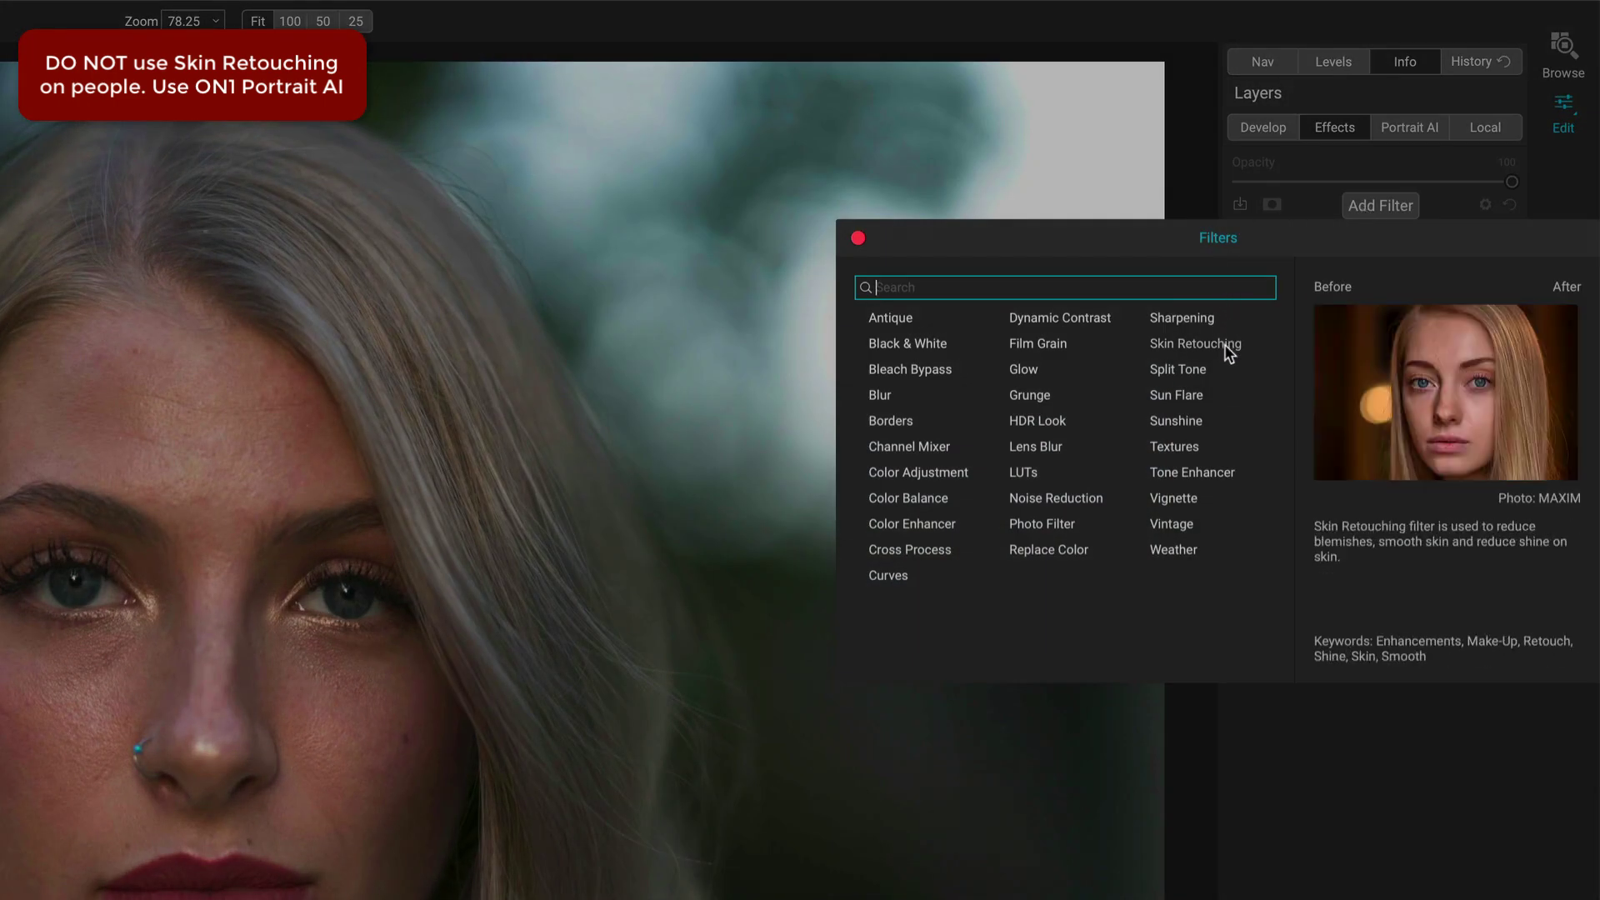
pyautogui.click(1225, 345)
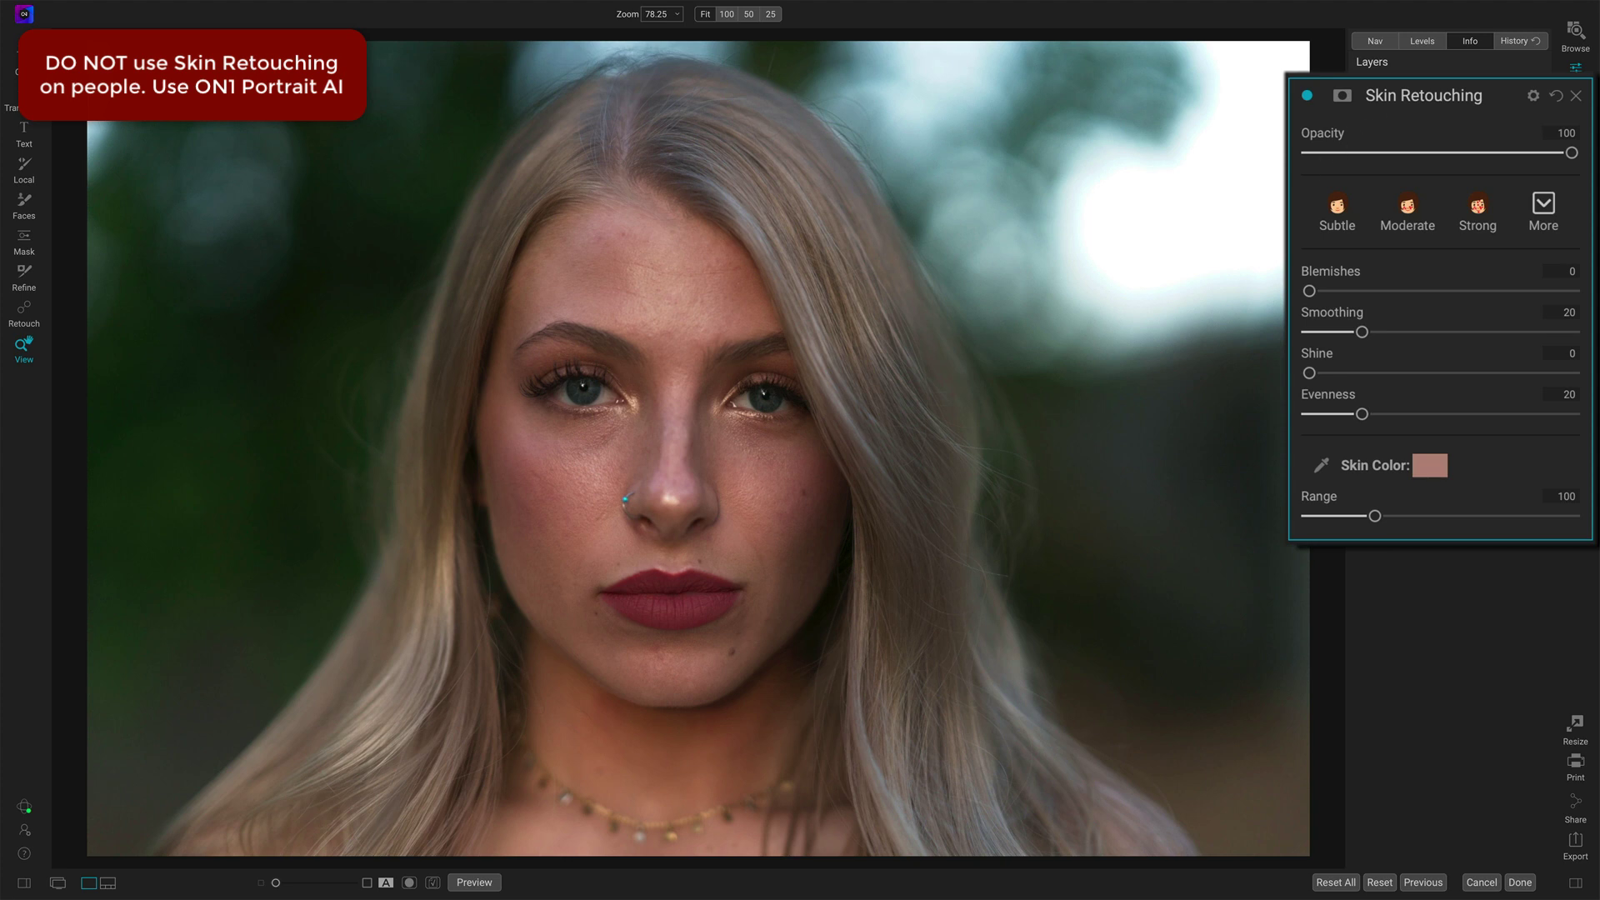
# Sample the cheek as the skin colour and narrow the Skin Retouching Range to 68.
pyautogui.click(1321, 466)
pyautogui.click(582, 477)
pyautogui.moveTo(1375, 517)
pyautogui.mouseDown()
pyautogui.moveTo(1323, 525)
pyautogui.moveTo(1446, 525)
pyautogui.moveTo(1312, 527)
pyautogui.moveTo(1372, 526)
pyautogui.mouseUp()
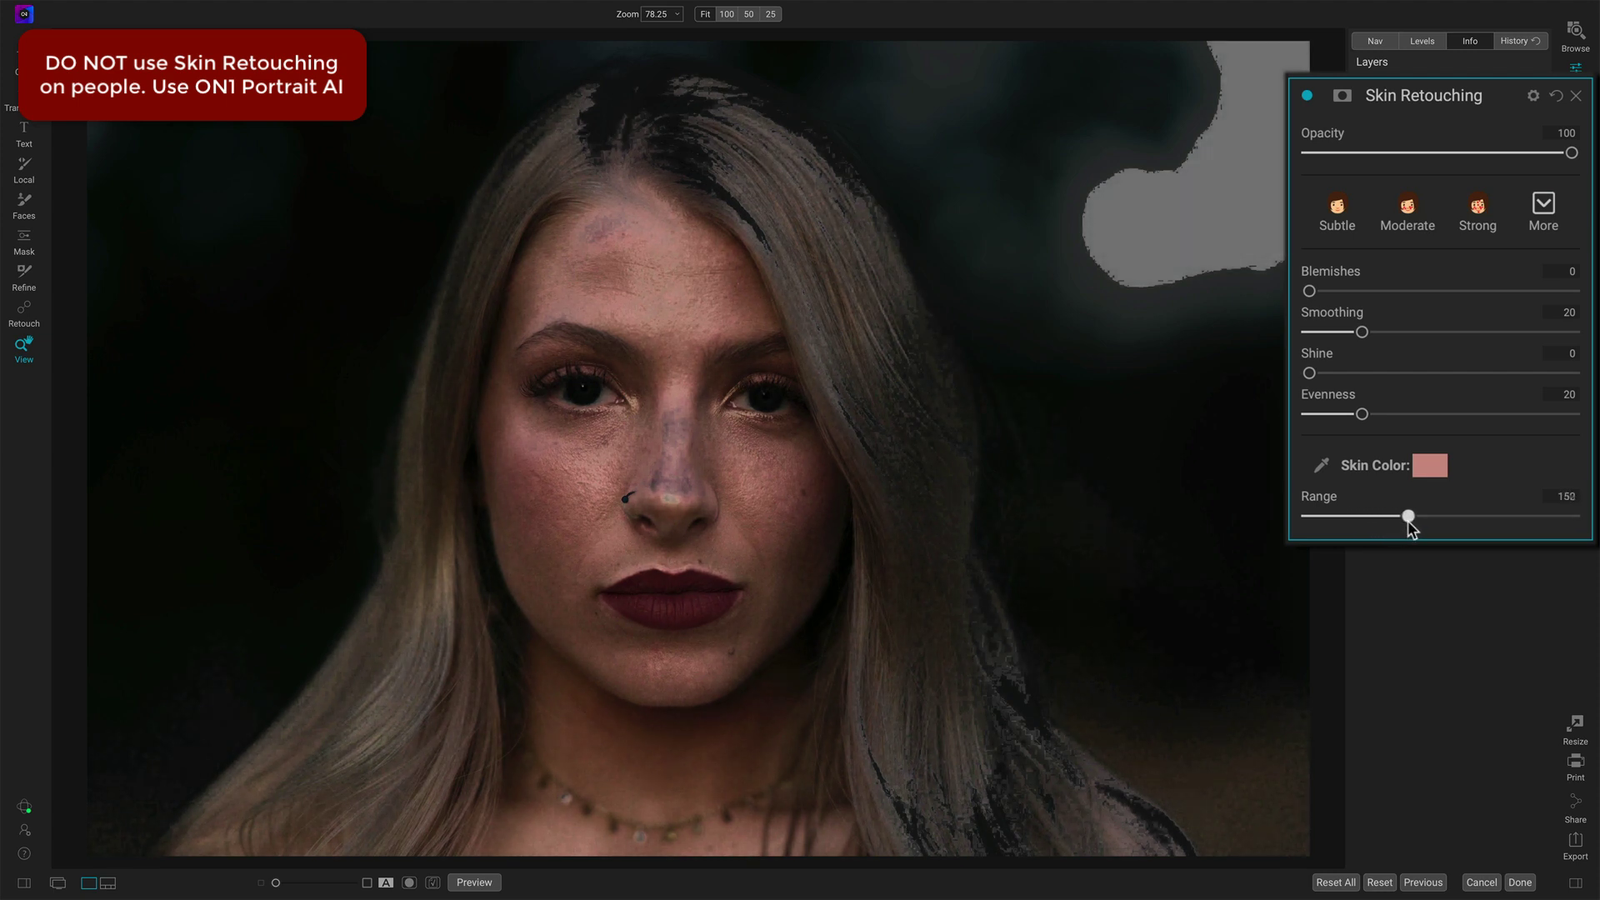
pyautogui.moveTo(1414, 525); pyautogui.dragTo(1353, 518)
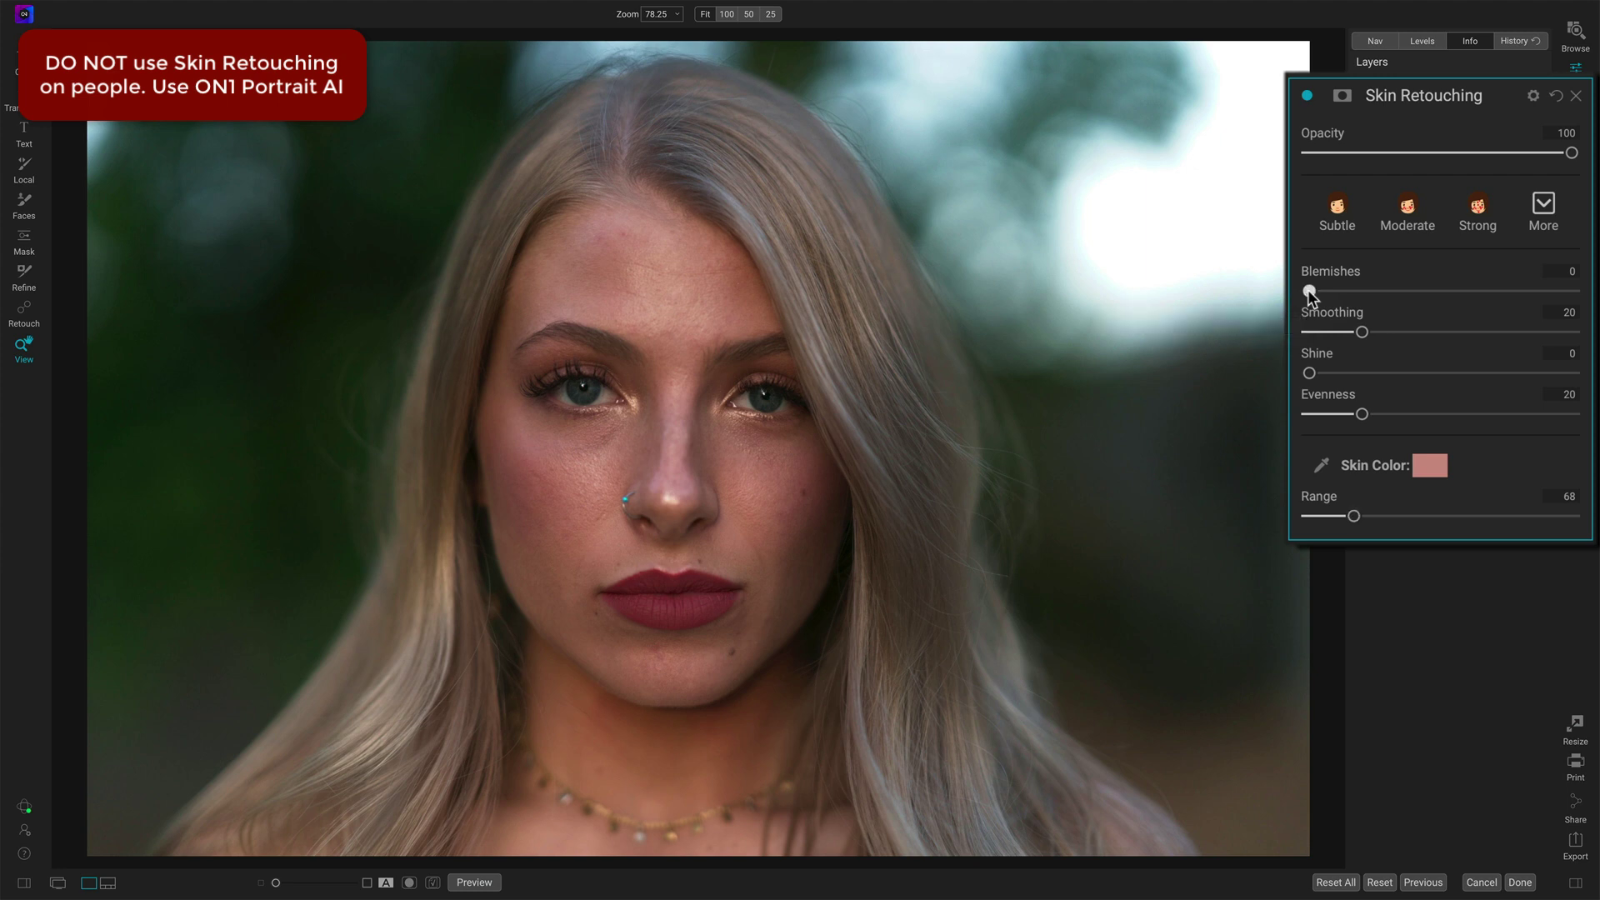
# Zoom in on the face and try Blemishes values, settling around 41.
pyautogui.moveTo(1308, 289)
pyautogui.mouseDown()
pyautogui.moveTo(1426, 297)
pyautogui.moveTo(1287, 300)
pyautogui.mouseUp()
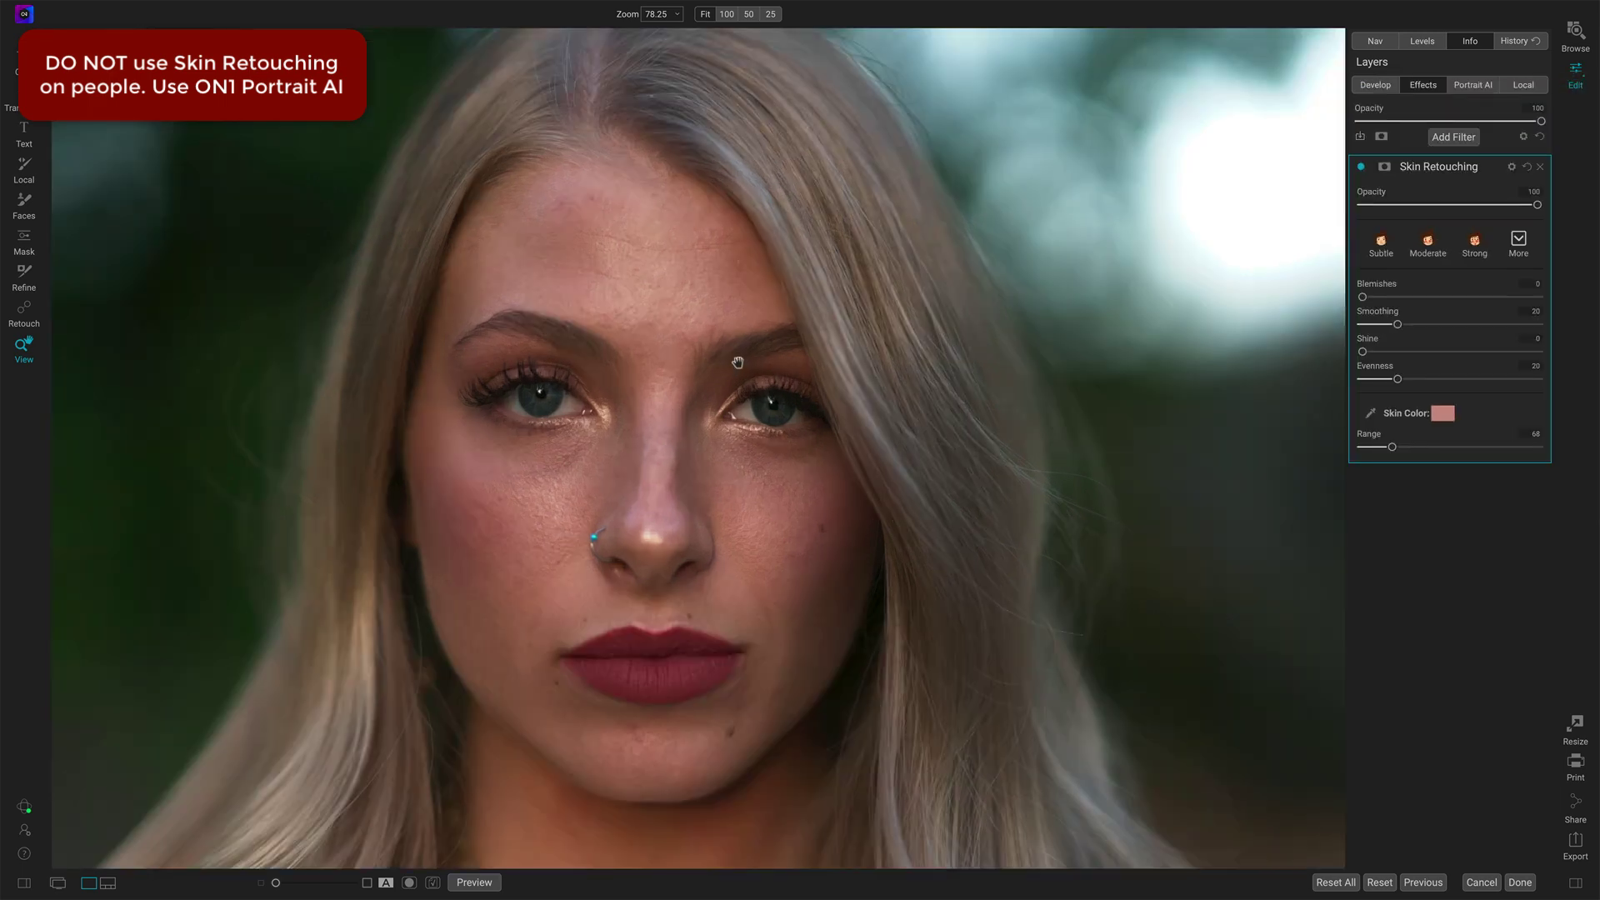
pyautogui.click(729, 365)
pyautogui.moveTo(593, 440); pyautogui.dragTo(912, 404)
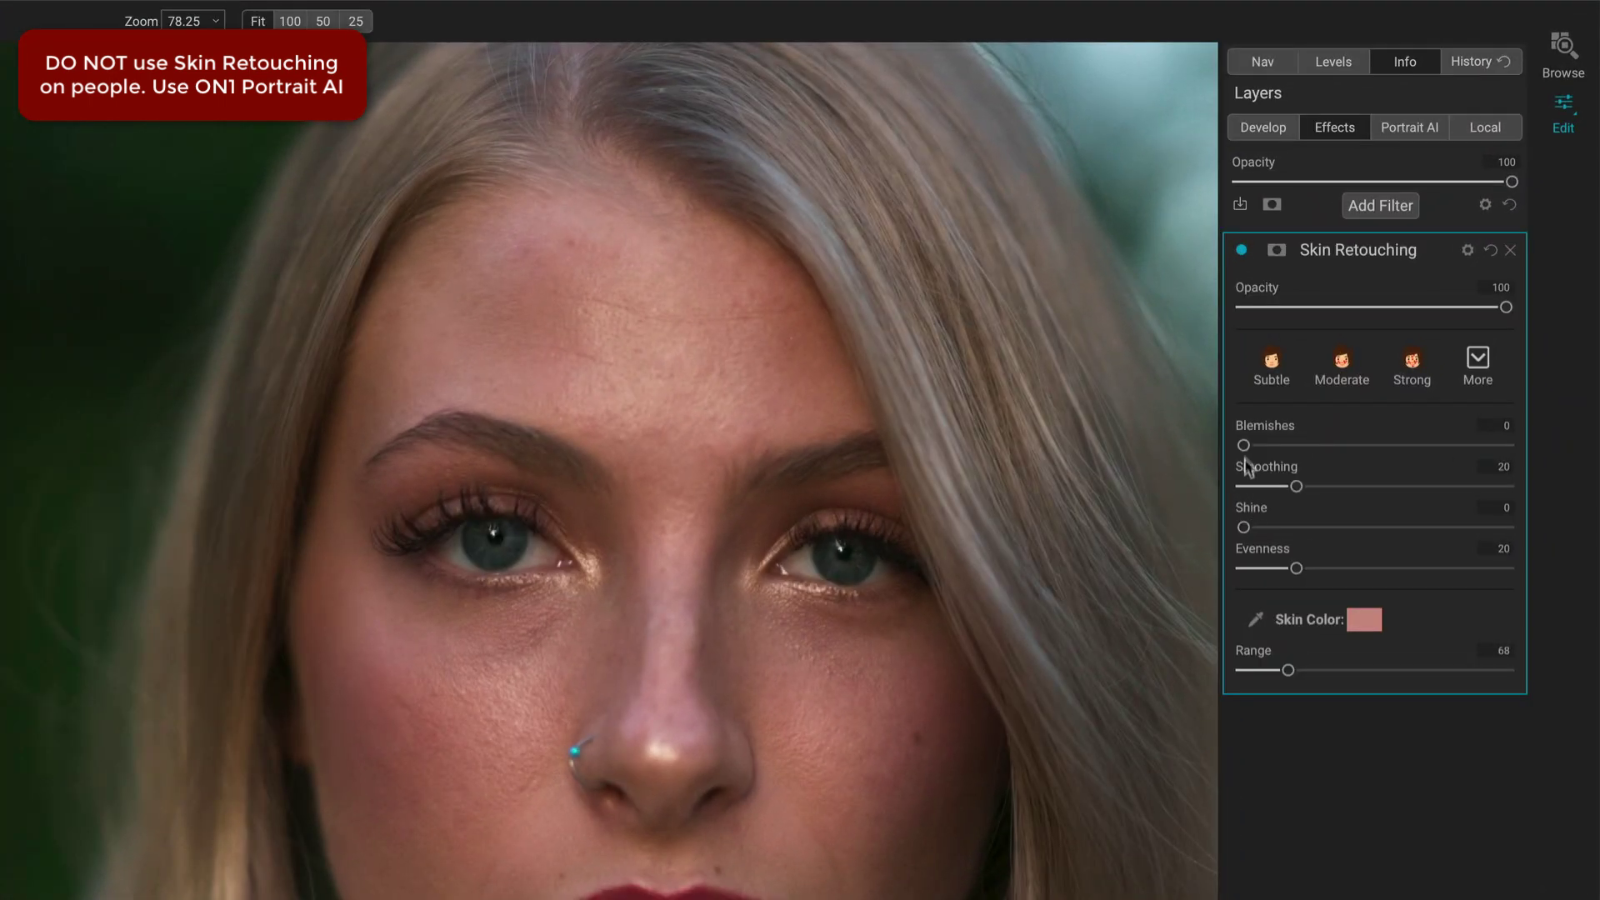
pyautogui.moveTo(1244, 444); pyautogui.dragTo(1272, 459)
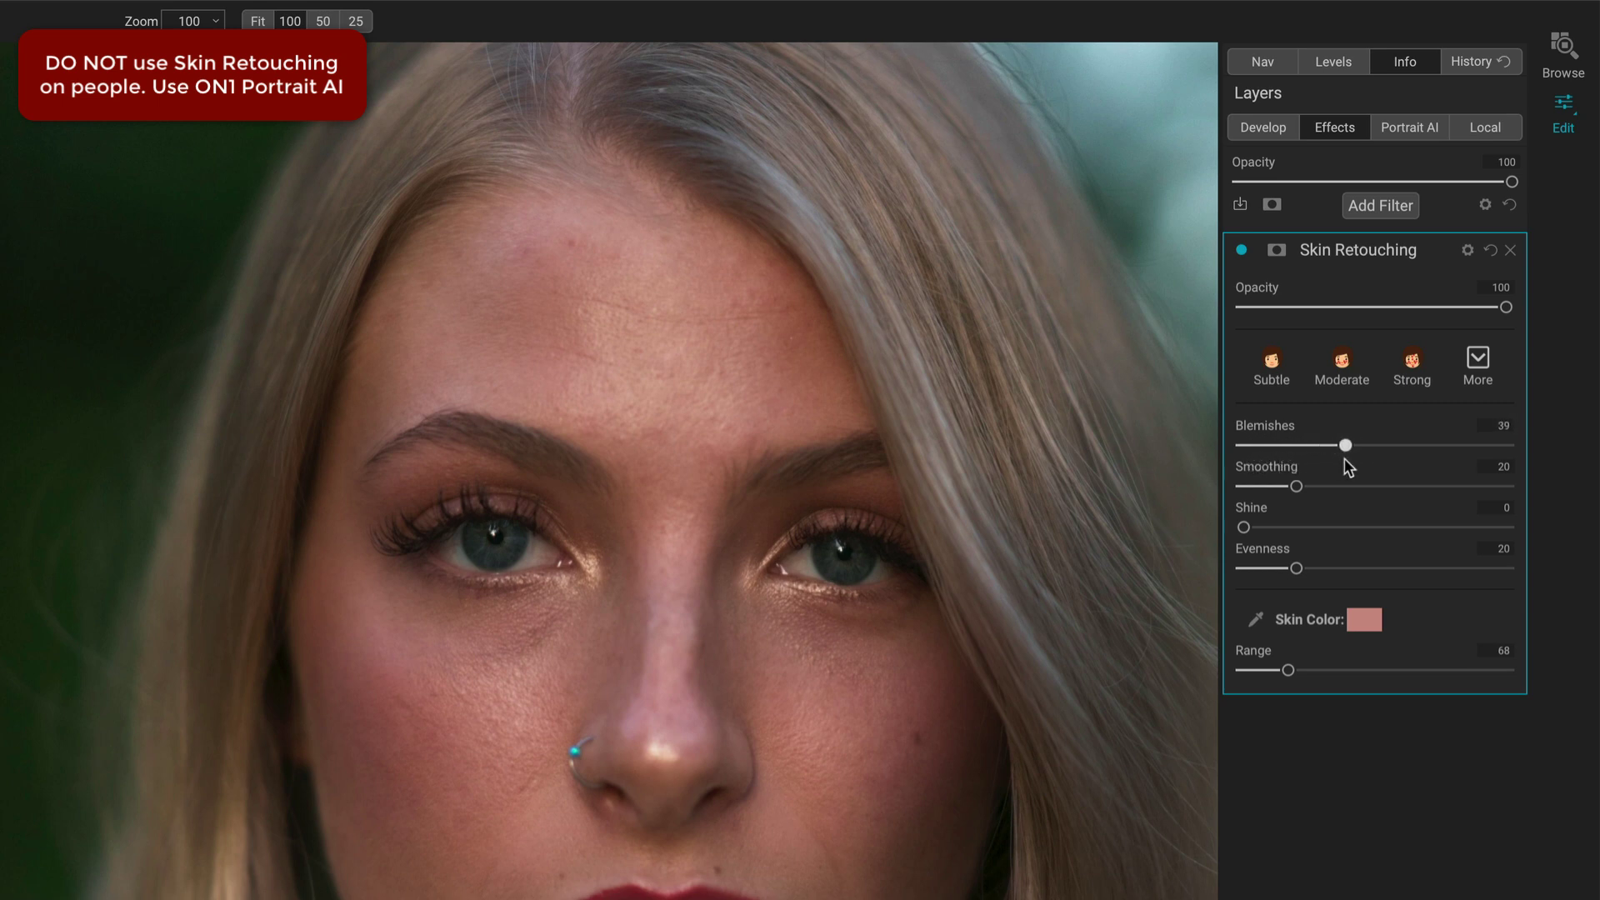
pyautogui.click(1422, 447)
pyautogui.click(1321, 444)
pyautogui.click(1424, 445)
pyautogui.click(1293, 447)
pyautogui.moveTo(1292, 446); pyautogui.dragTo(1351, 448)
# Reset Blemishes to 0 and set Smoothing to 36.
pyautogui.click(1285, 445)
pyautogui.moveTo(1287, 444); pyautogui.dragTo(1531, 500)
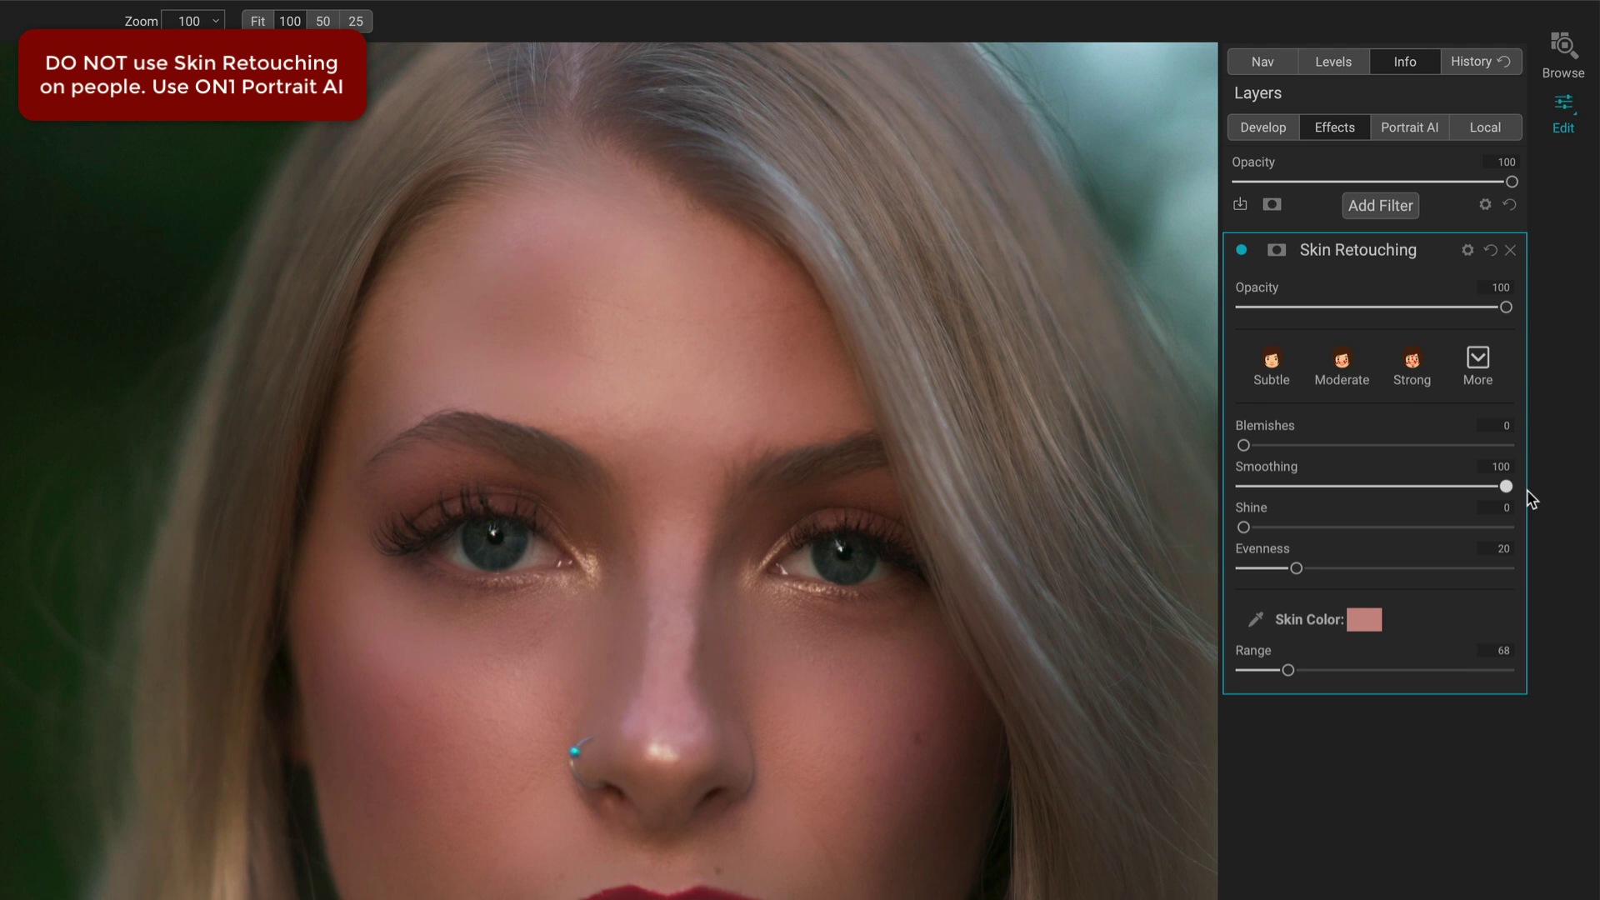
pyautogui.moveTo(1497, 490); pyautogui.dragTo(1355, 509)
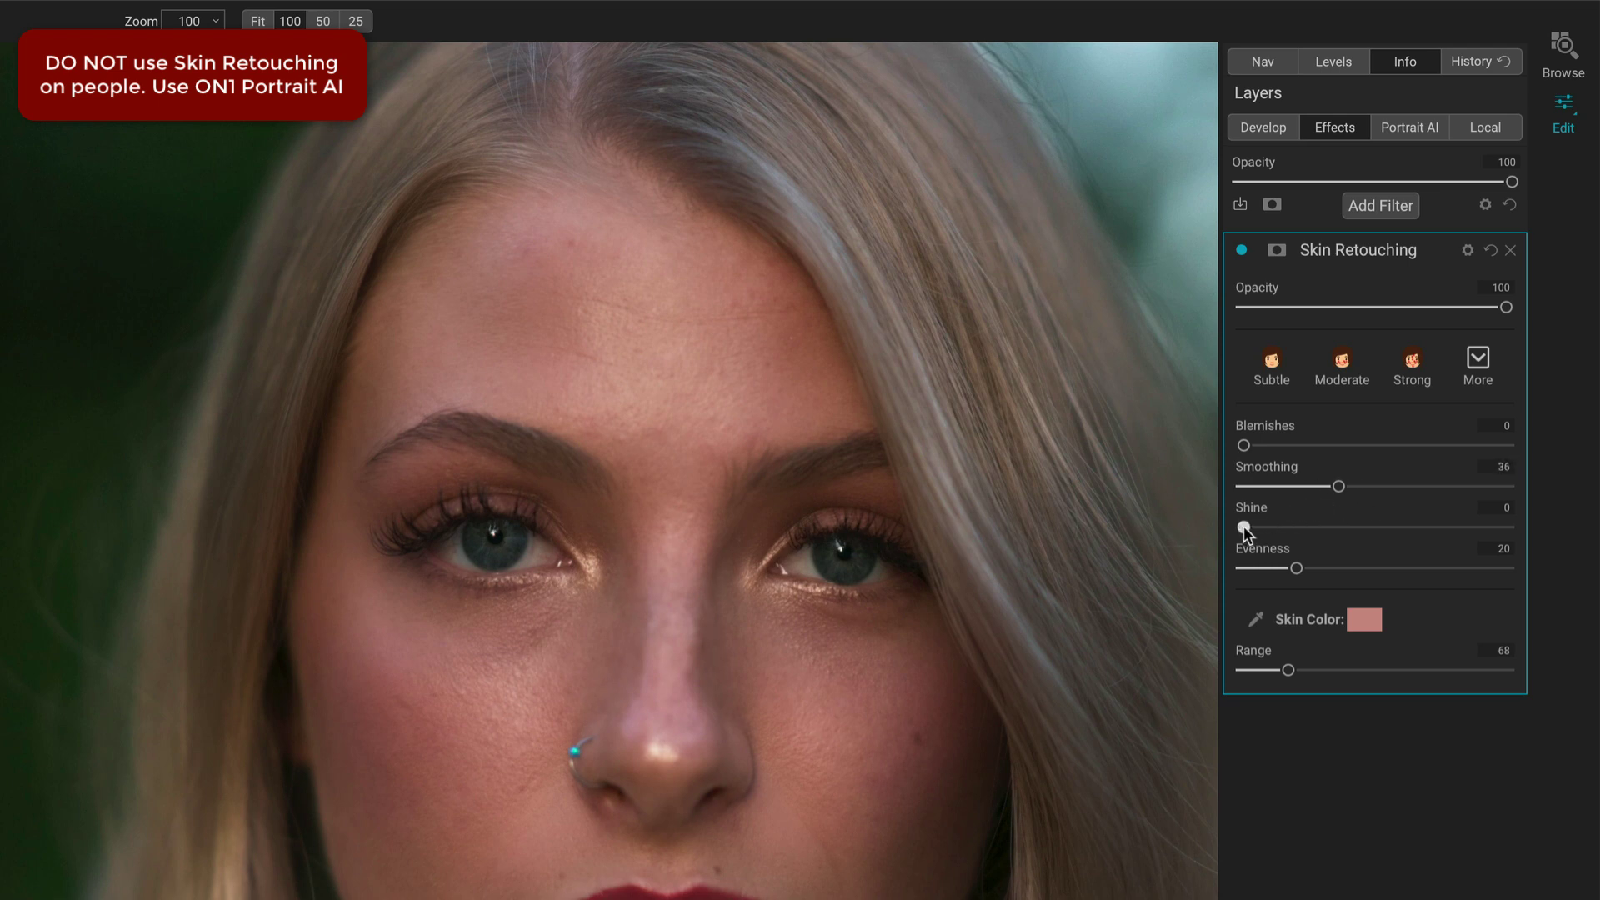
# Set Shine to 34 and Evenness to 29 in Skin Retouching.
pyautogui.moveTo(1325, 541)
pyautogui.mouseDown()
pyautogui.moveTo(1362, 546)
pyautogui.moveTo(1208, 540)
pyautogui.moveTo(1336, 558)
pyautogui.mouseUp()
pyautogui.moveTo(1375, 555); pyautogui.dragTo(1418, 550)
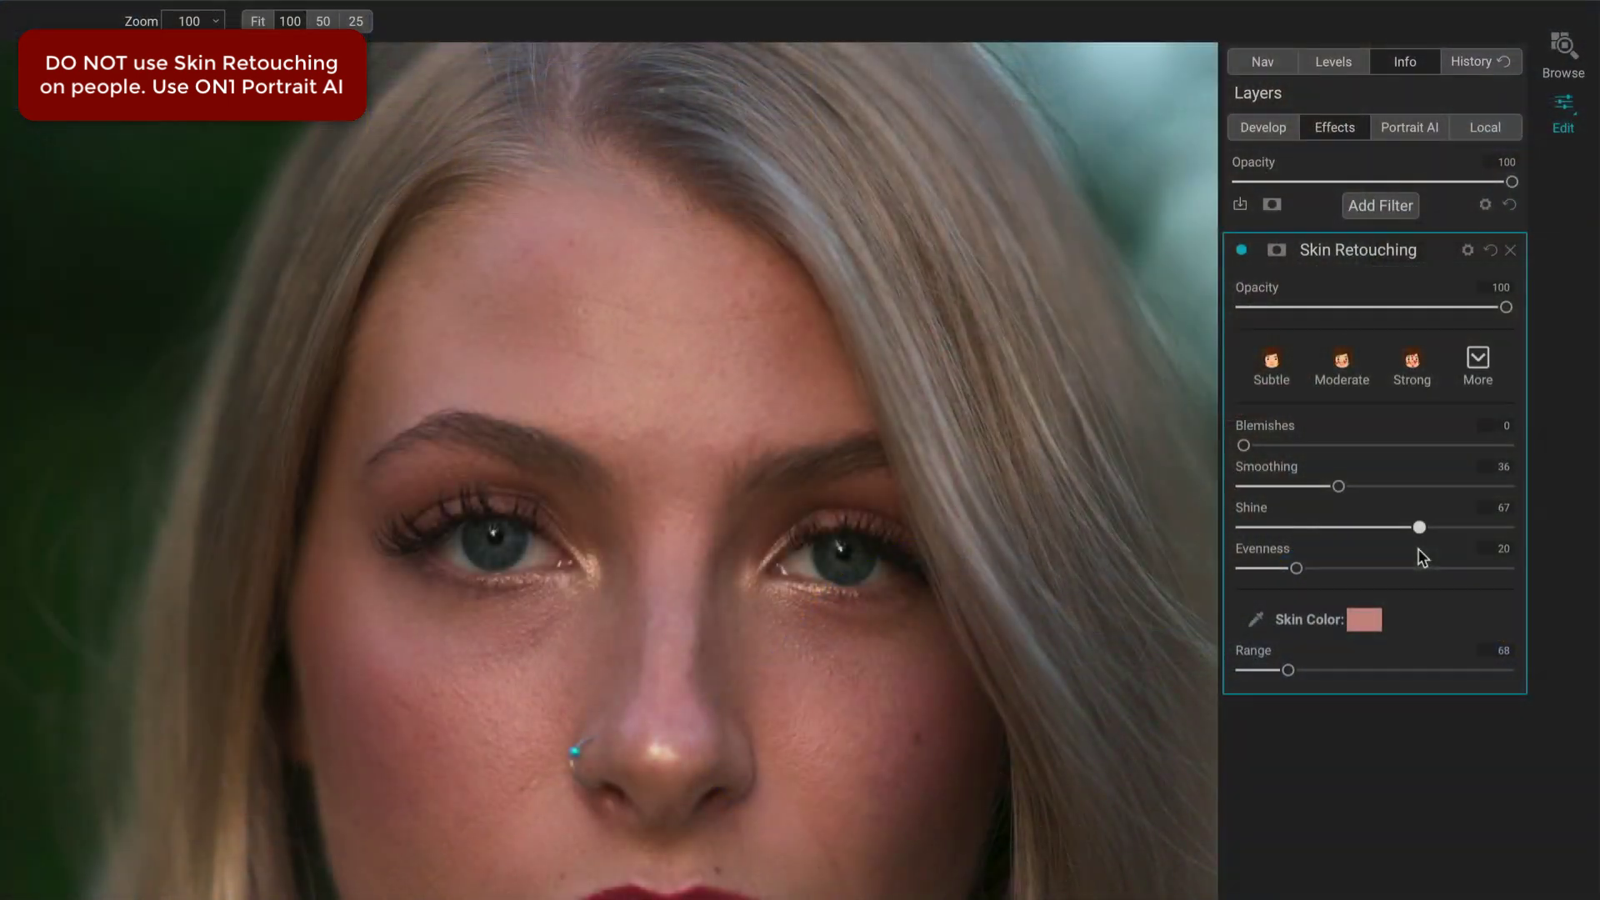
pyautogui.moveTo(1419, 528); pyautogui.dragTo(1263, 577)
pyautogui.moveTo(1258, 574); pyautogui.dragTo(1327, 573)
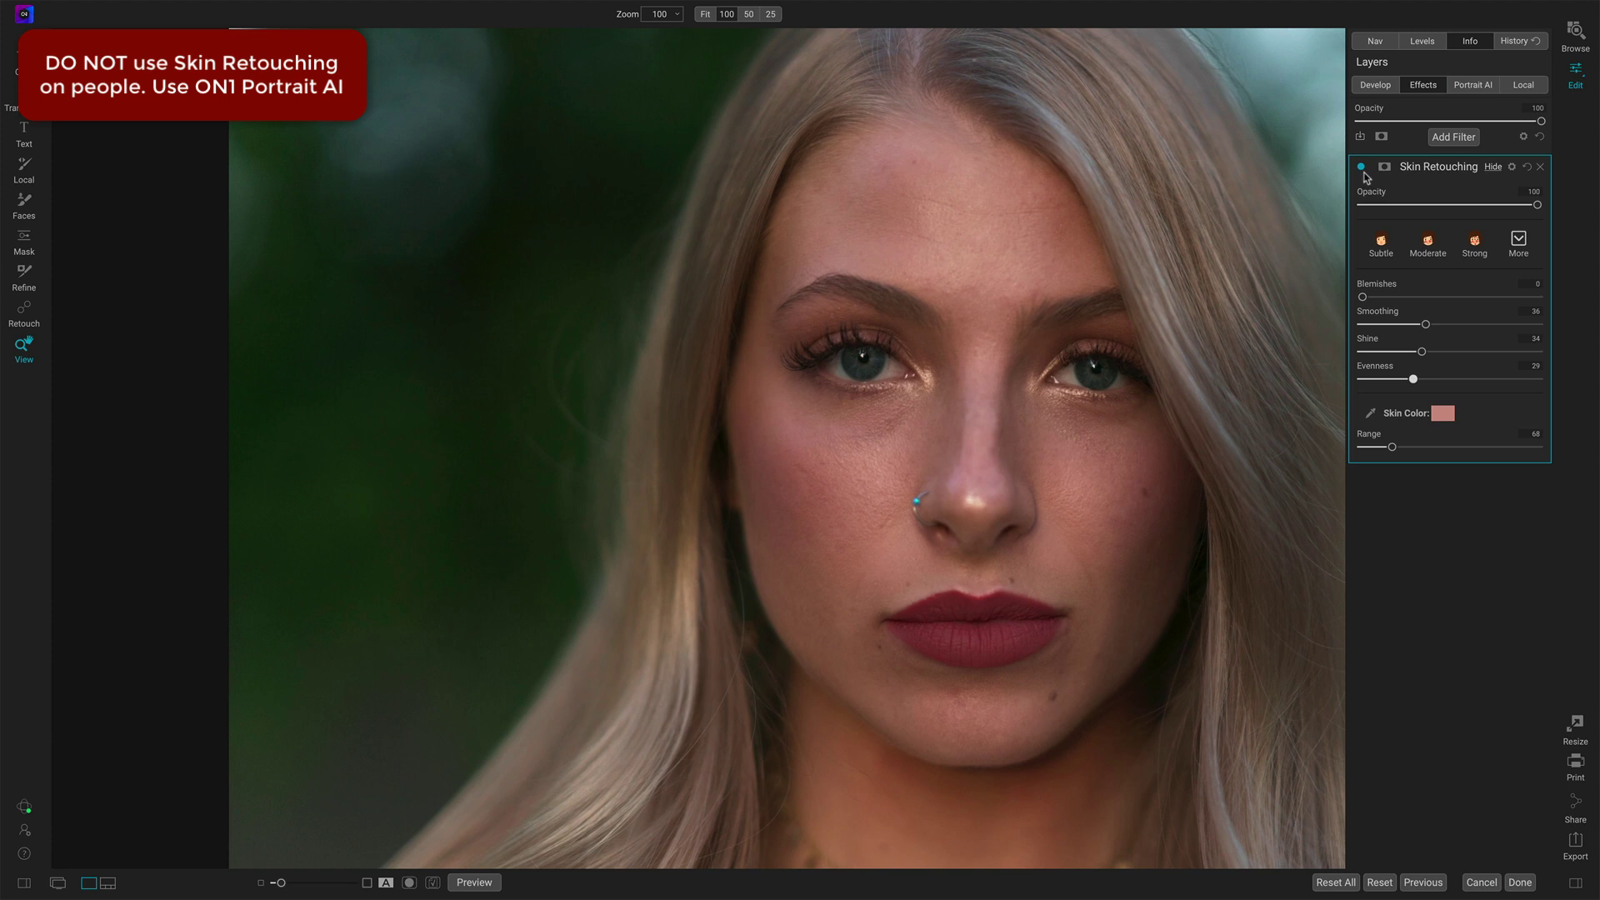
pyautogui.click(1362, 167)
pyautogui.click(1361, 168)
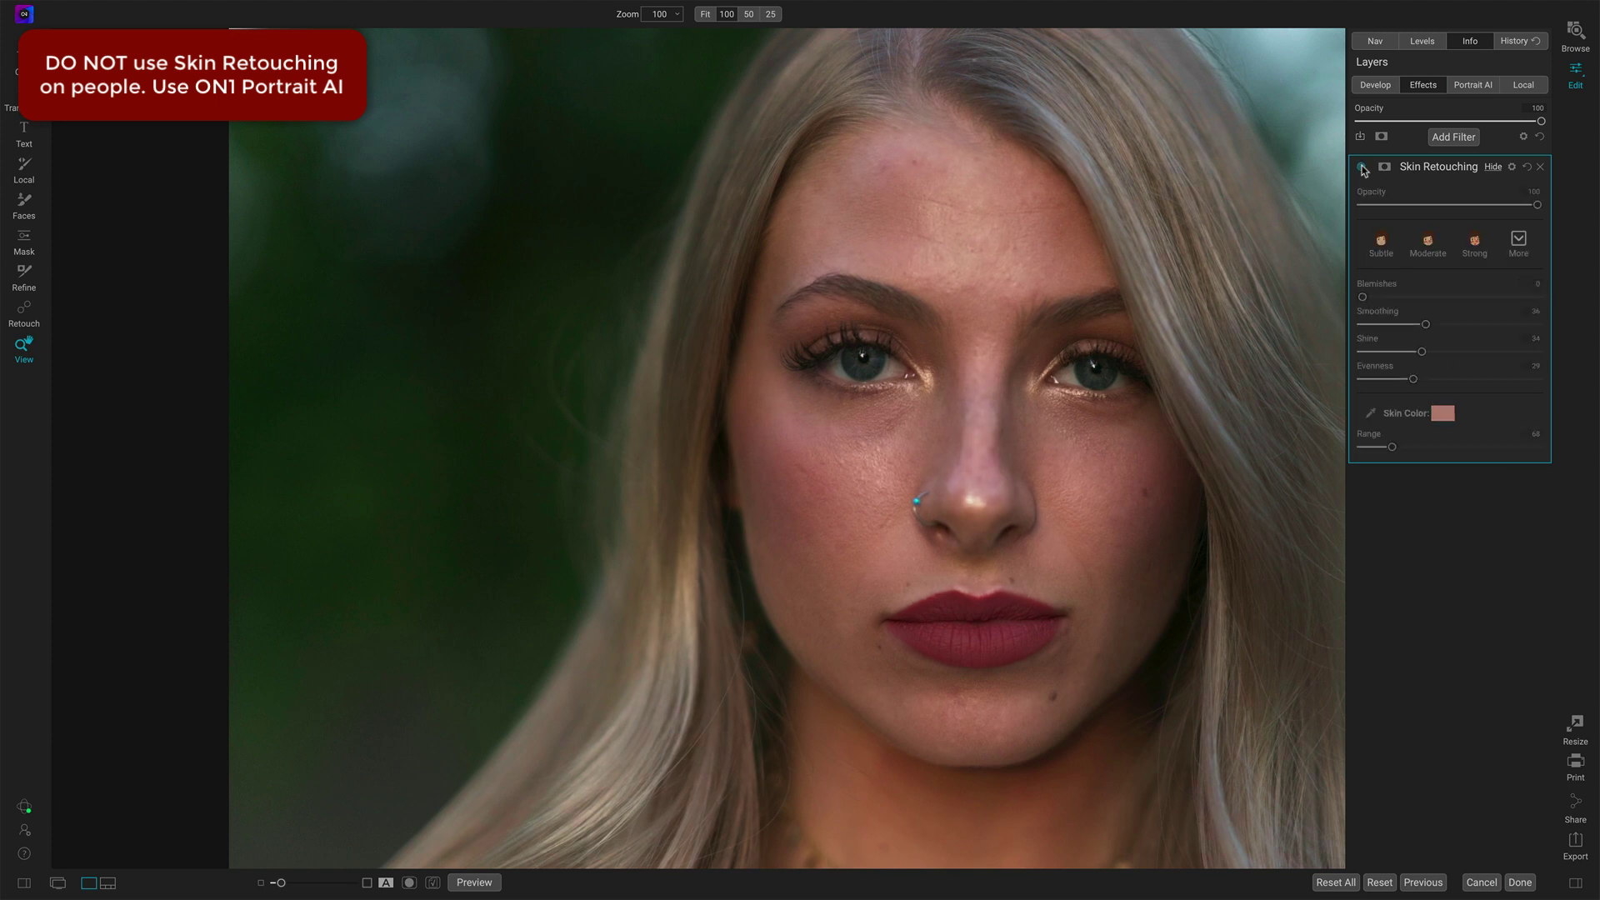
pyautogui.click(1361, 168)
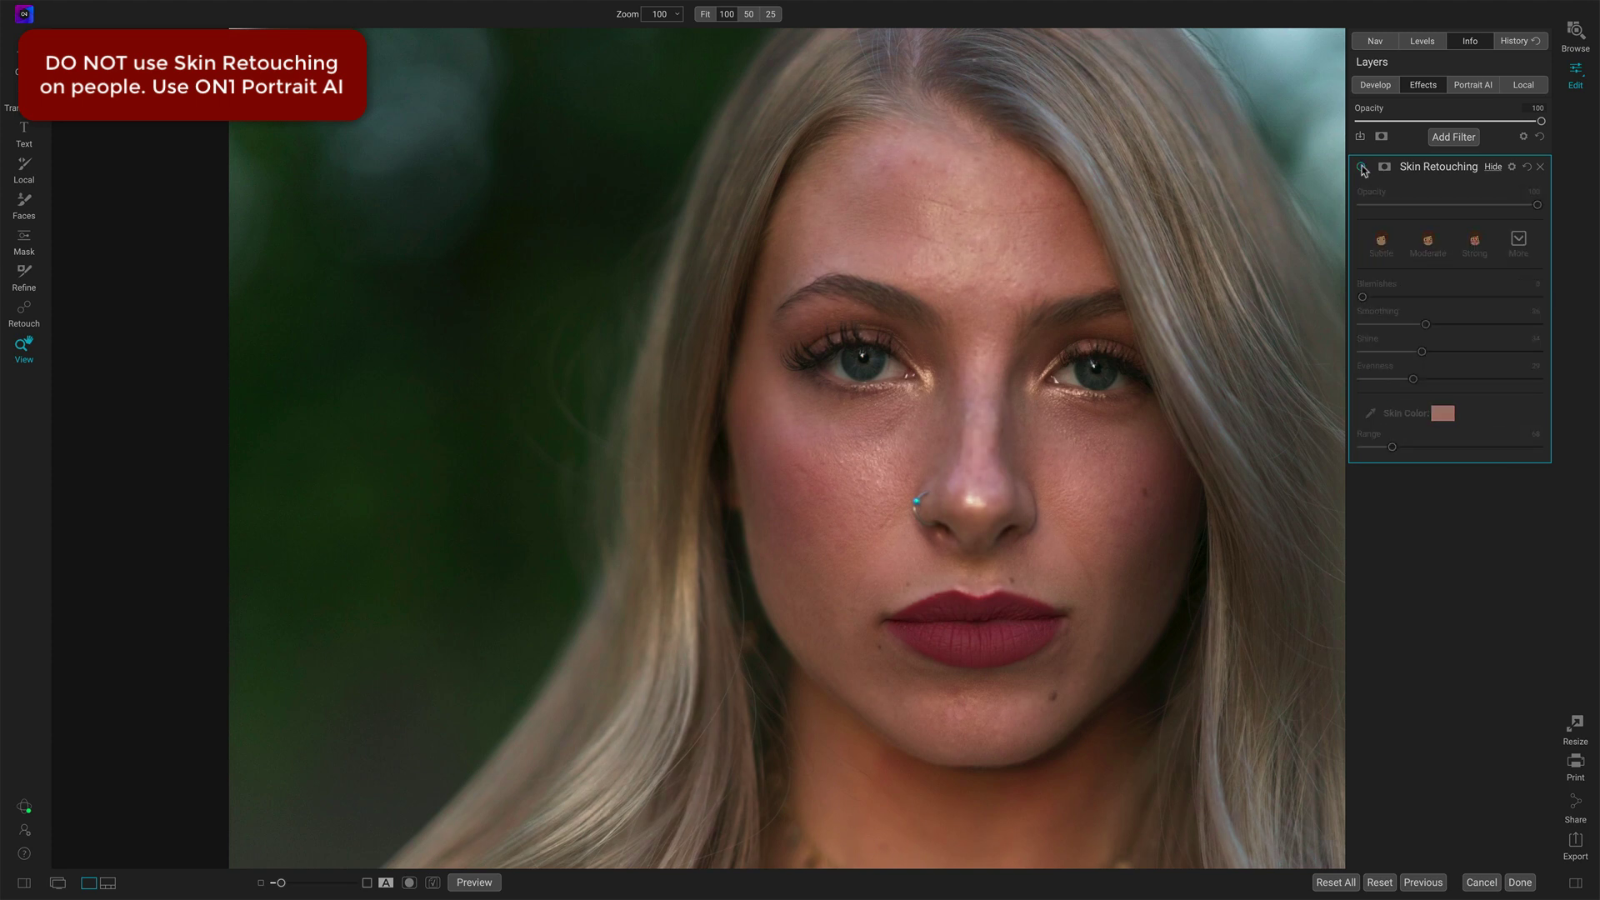
pyautogui.click(1361, 168)
pyautogui.click(1362, 167)
pyautogui.click(1362, 168)
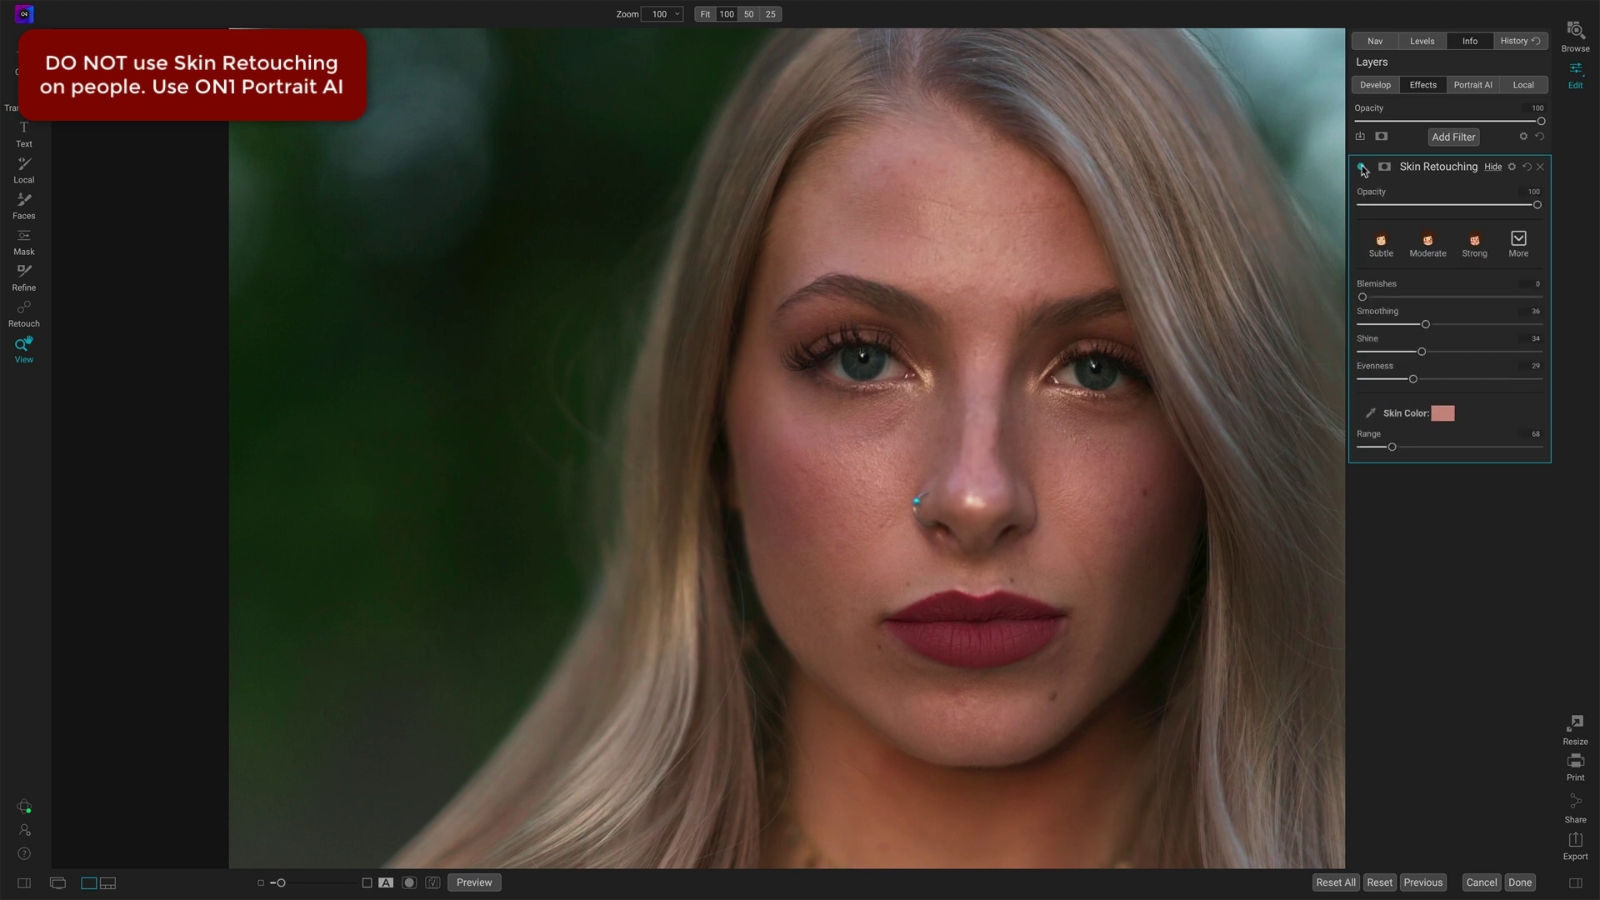
pyautogui.click(1361, 167)
pyautogui.hotkey('ctrl', '0')
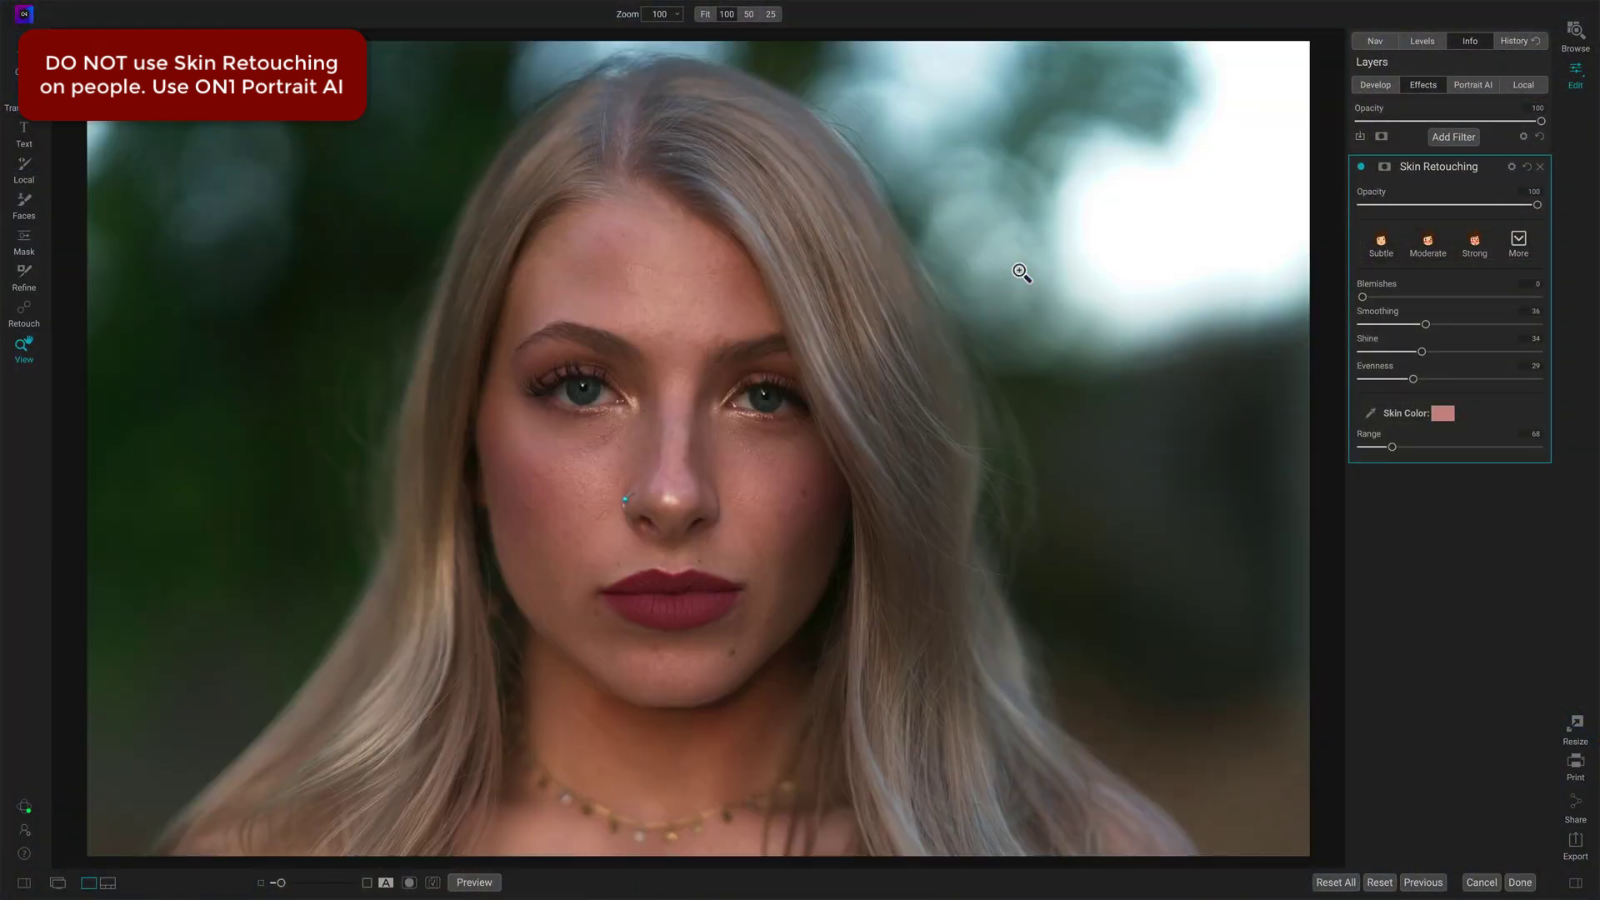
pyautogui.click(1361, 168)
pyautogui.click(1361, 168)
# Compare with Skin Retouching toggled, switch it off, and show the Portrait AI face controls.
pyautogui.click(1362, 168)
pyautogui.click(1362, 168)
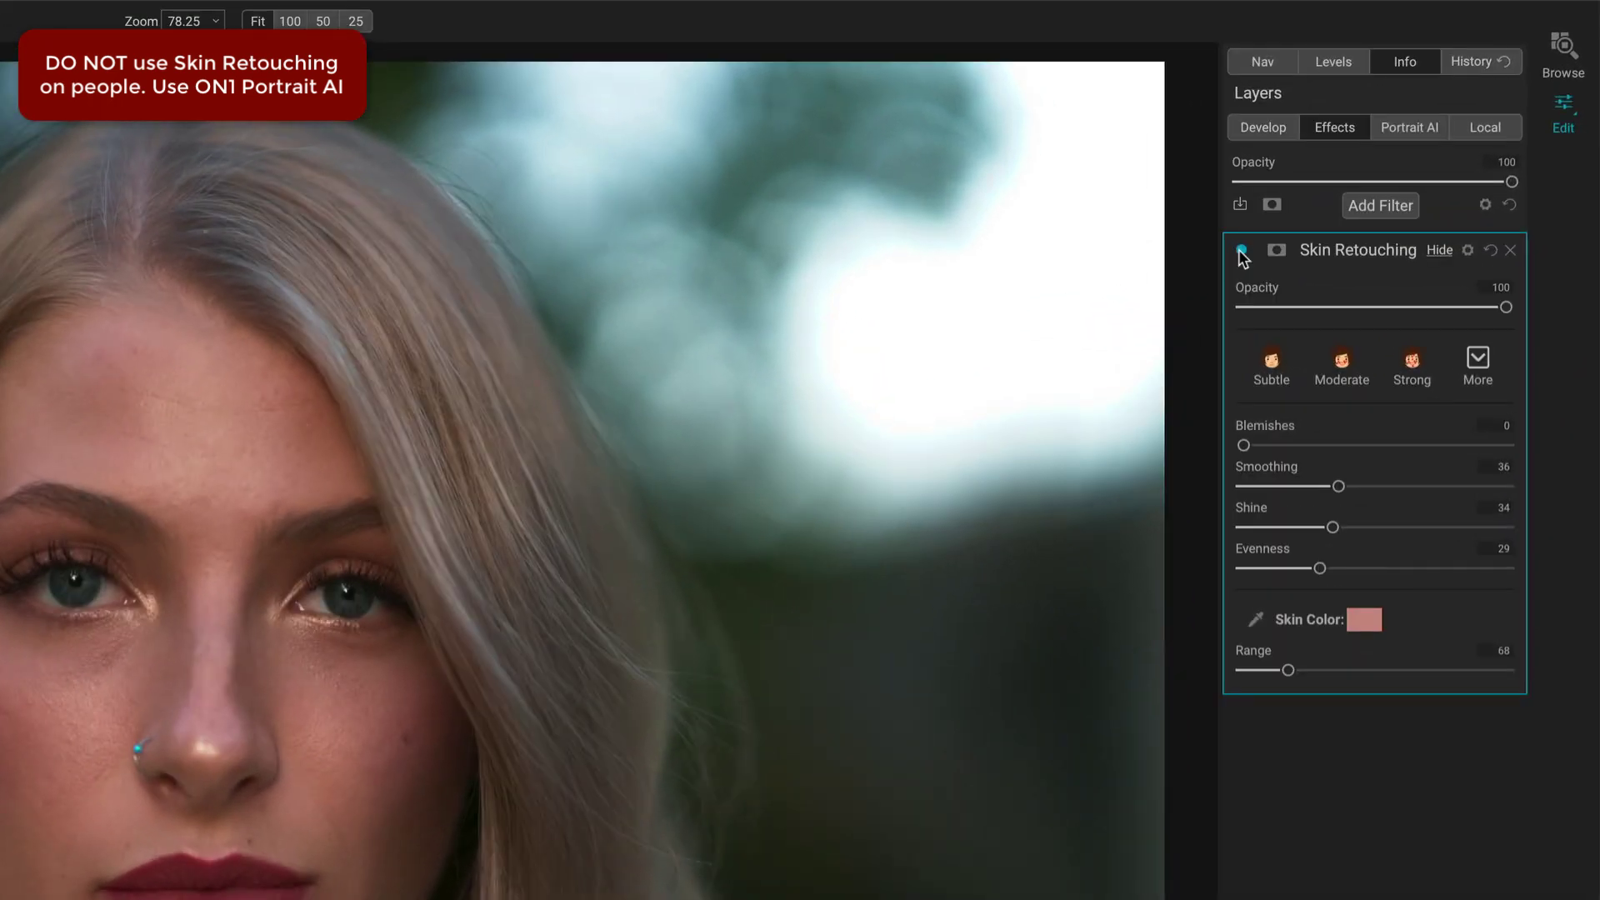
pyautogui.click(1241, 250)
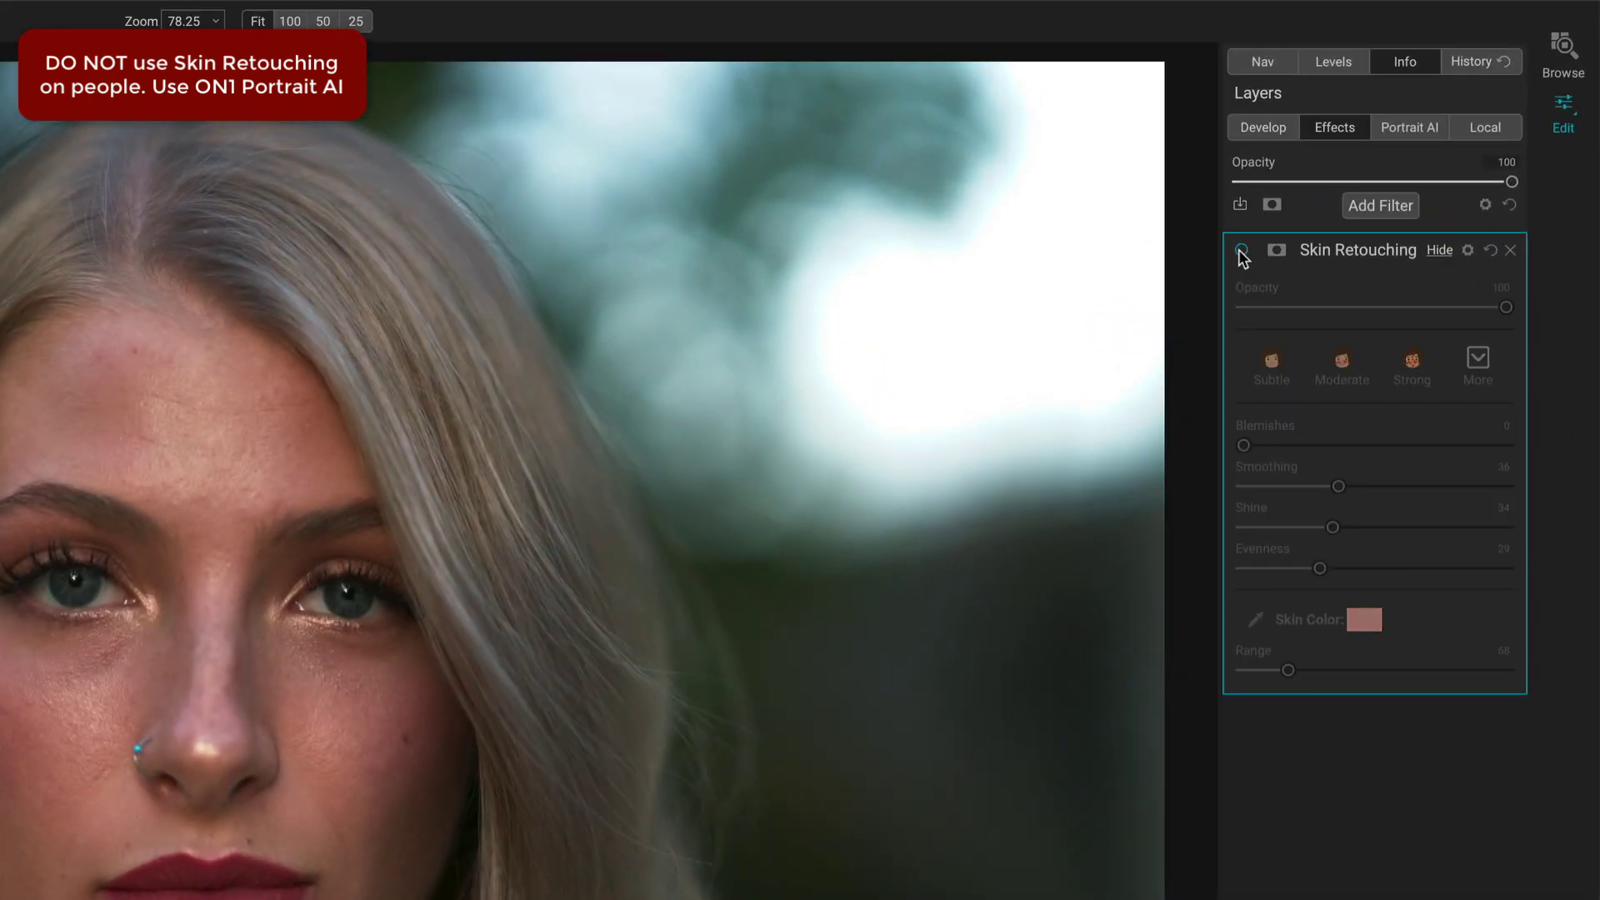
pyautogui.click(1397, 128)
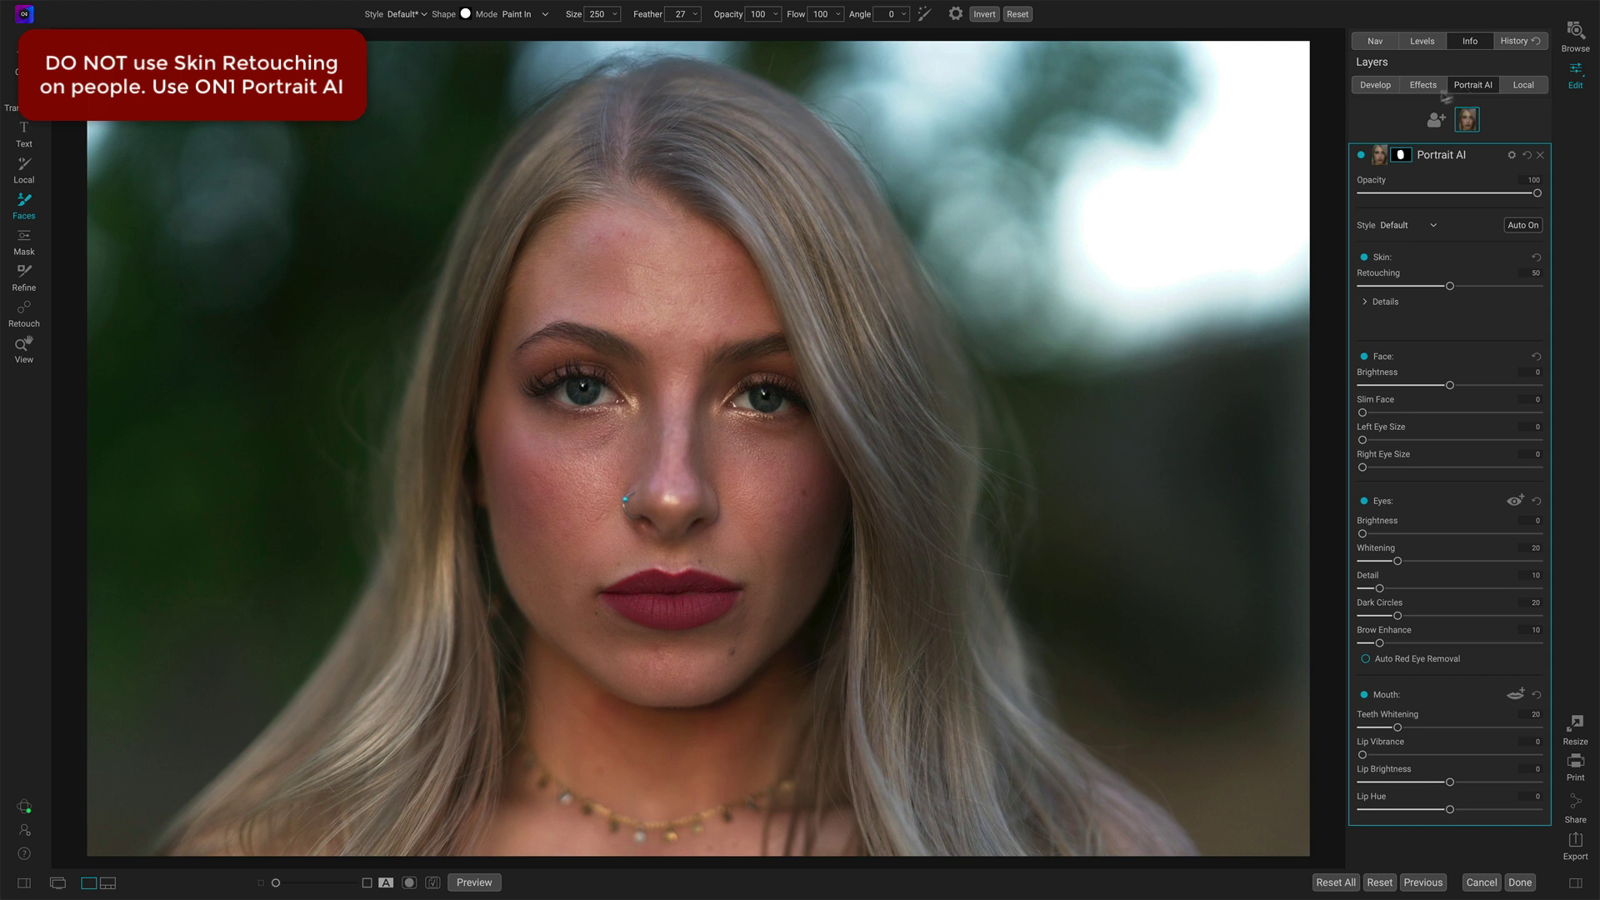
# Toggle Portrait AI off and on twice to compare, leaving it on.
pyautogui.click(1362, 156)
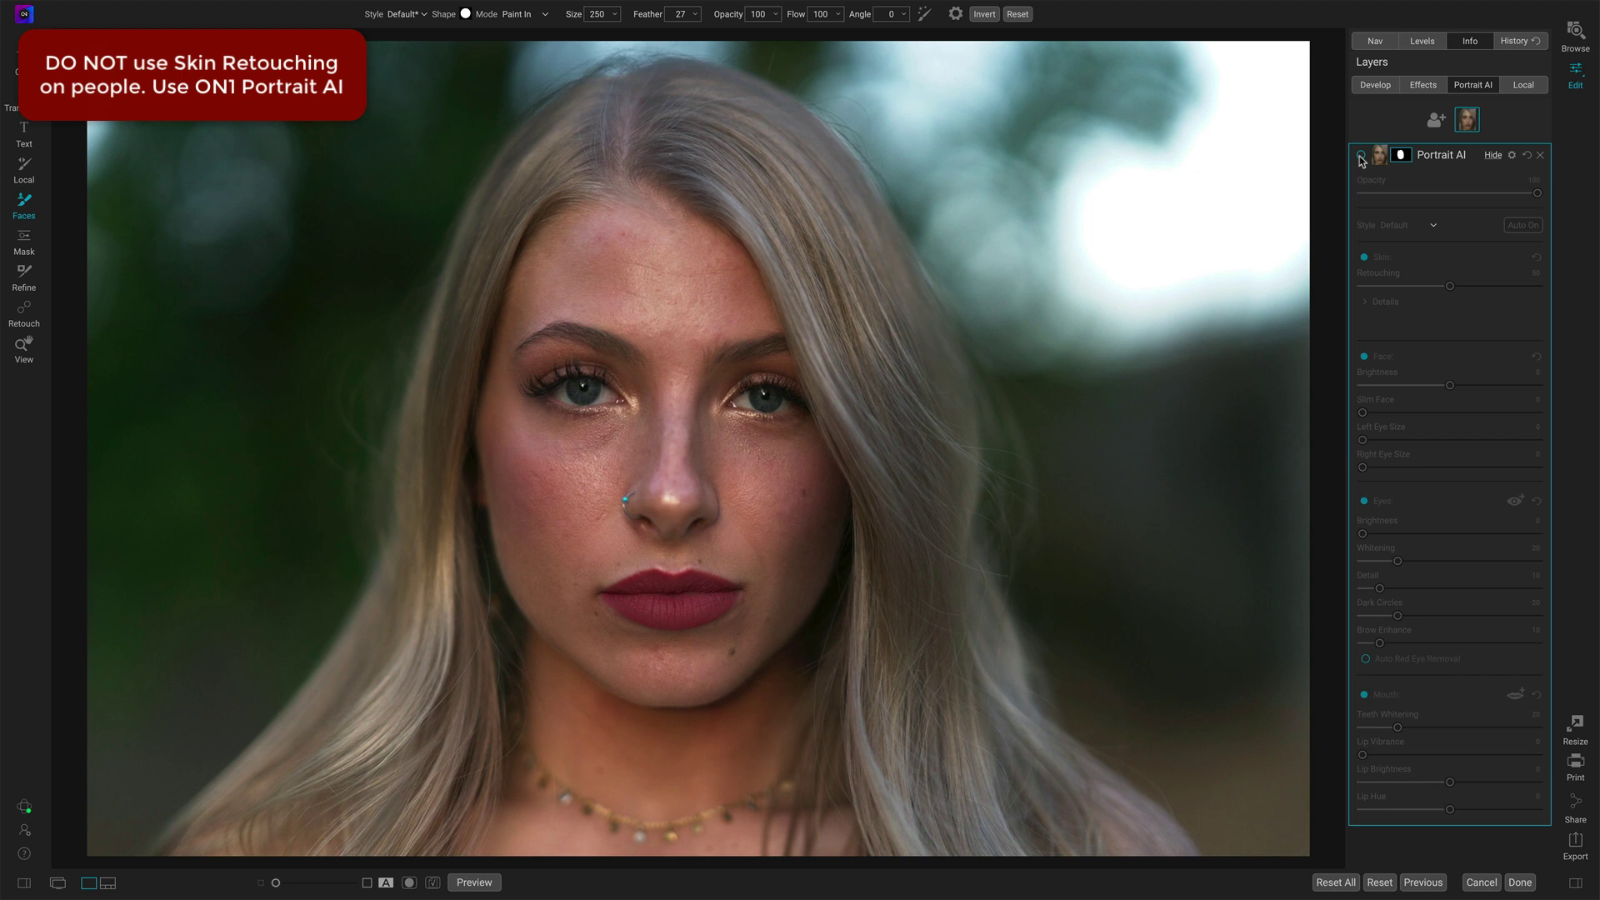
pyautogui.click(1361, 156)
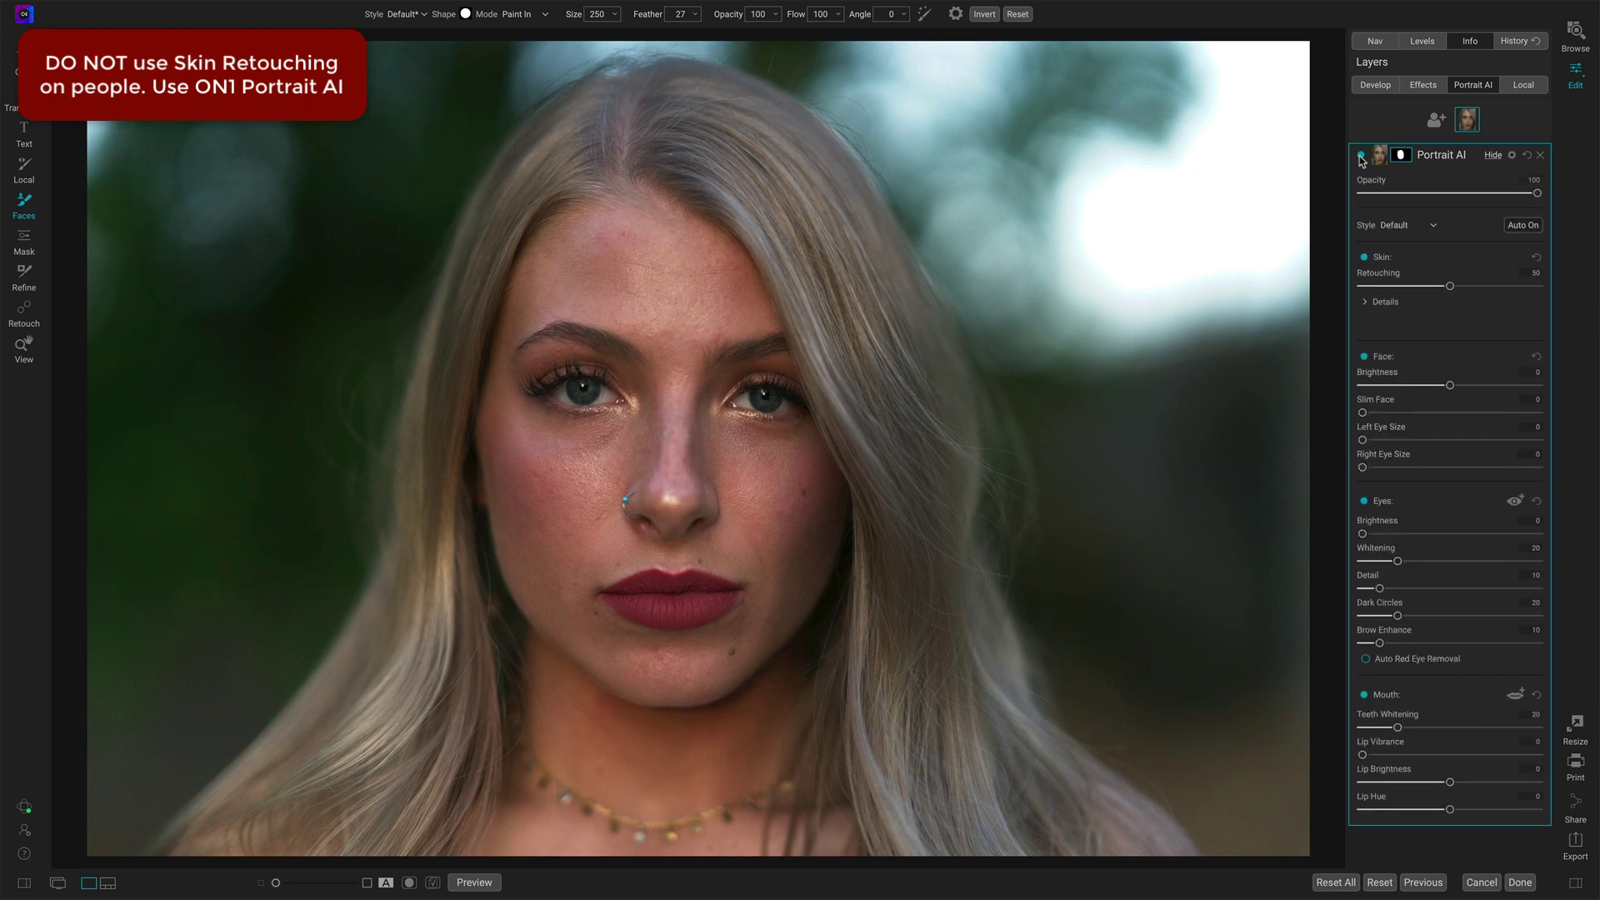
pyautogui.click(1361, 156)
pyautogui.click(1362, 156)
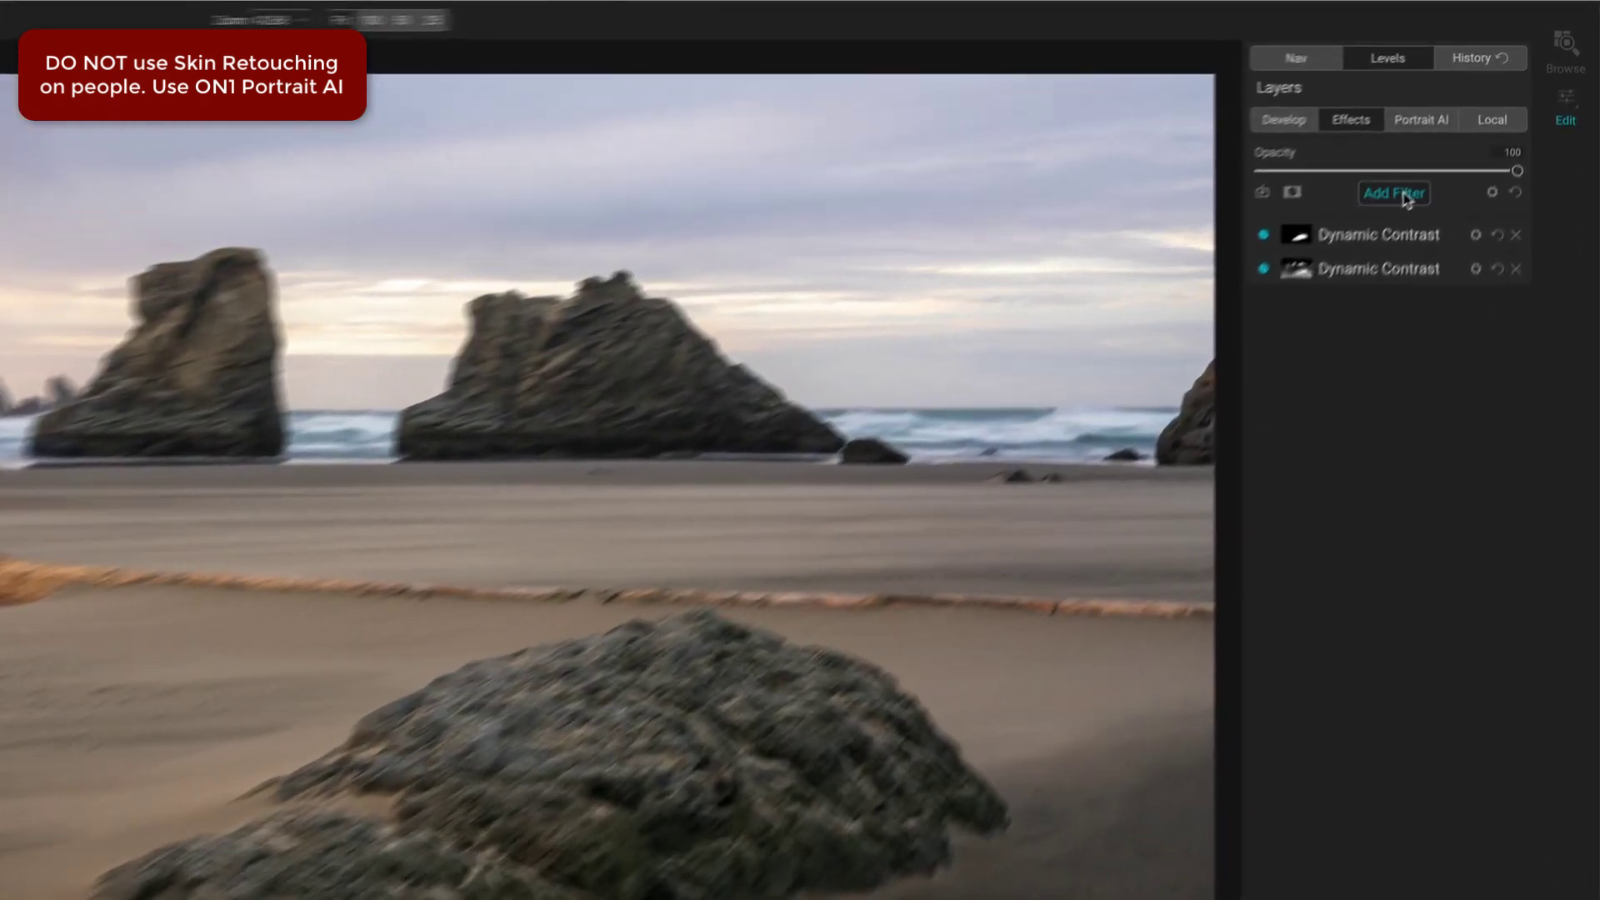
# Add a Skin Retouching filter to the beach photo and sample the beige sand as its colour.
pyautogui.click(1405, 196)
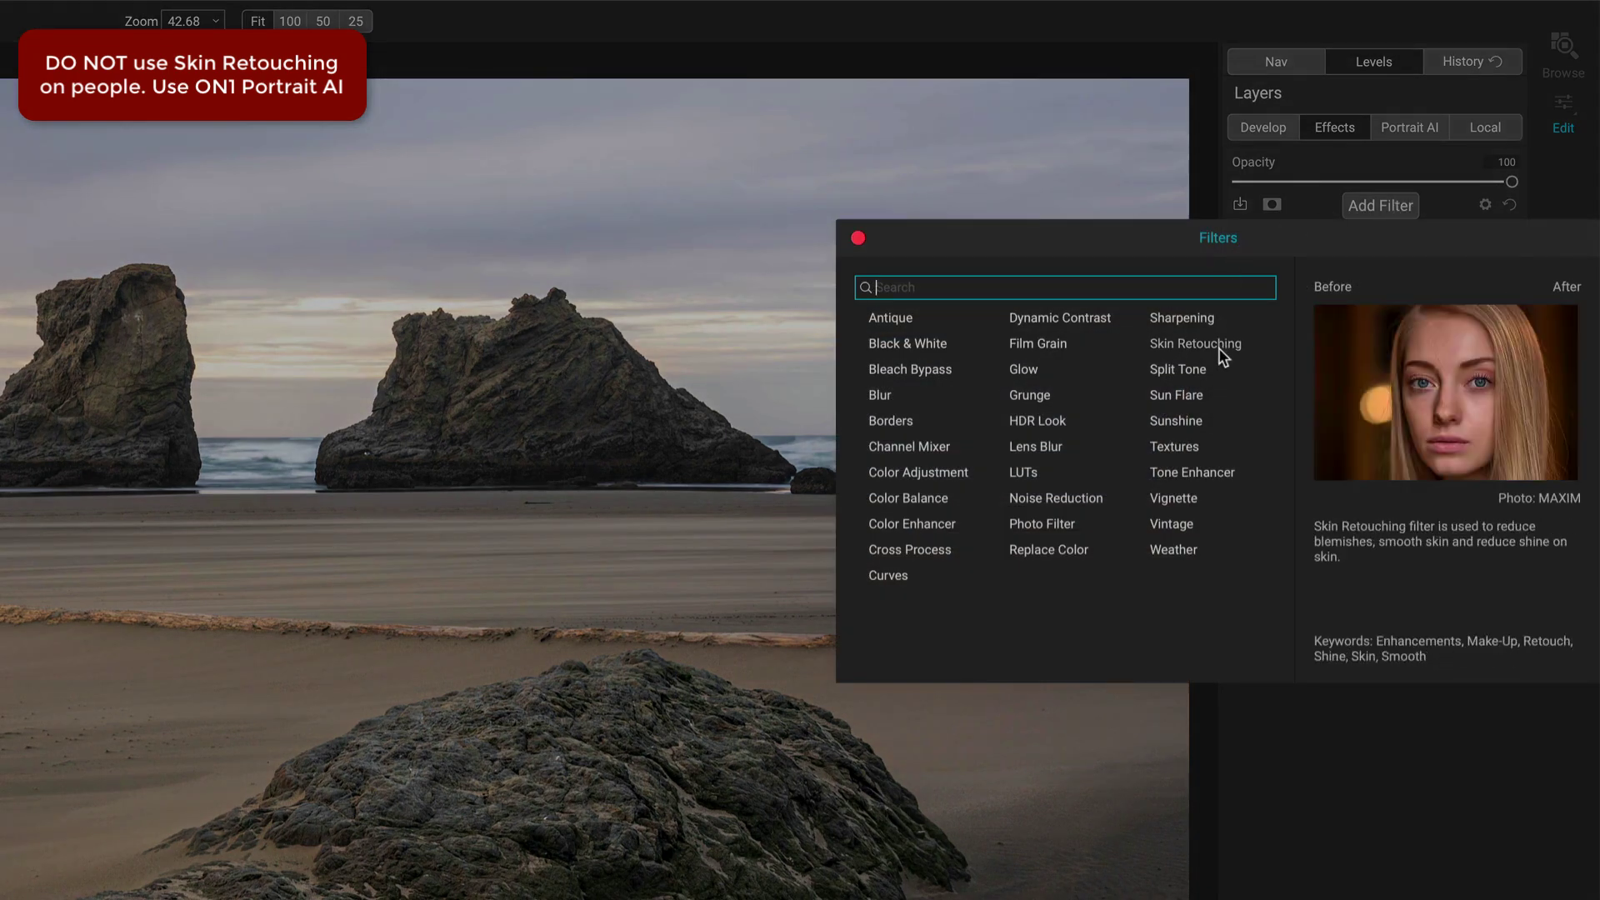
pyautogui.click(1218, 346)
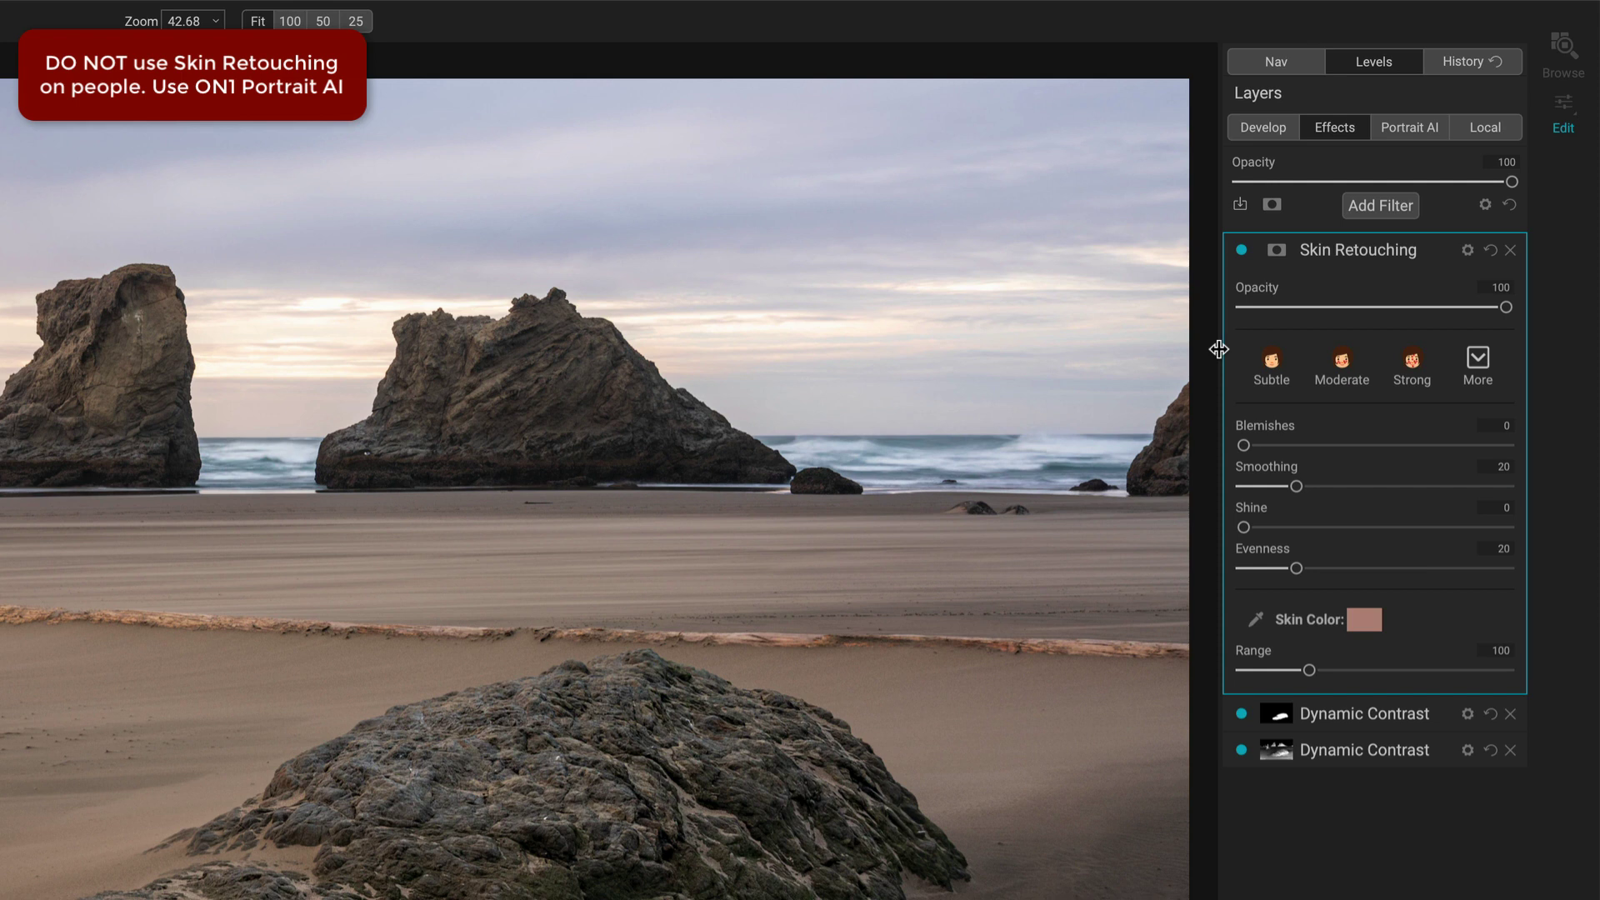
pyautogui.click(1258, 622)
pyautogui.click(95, 669)
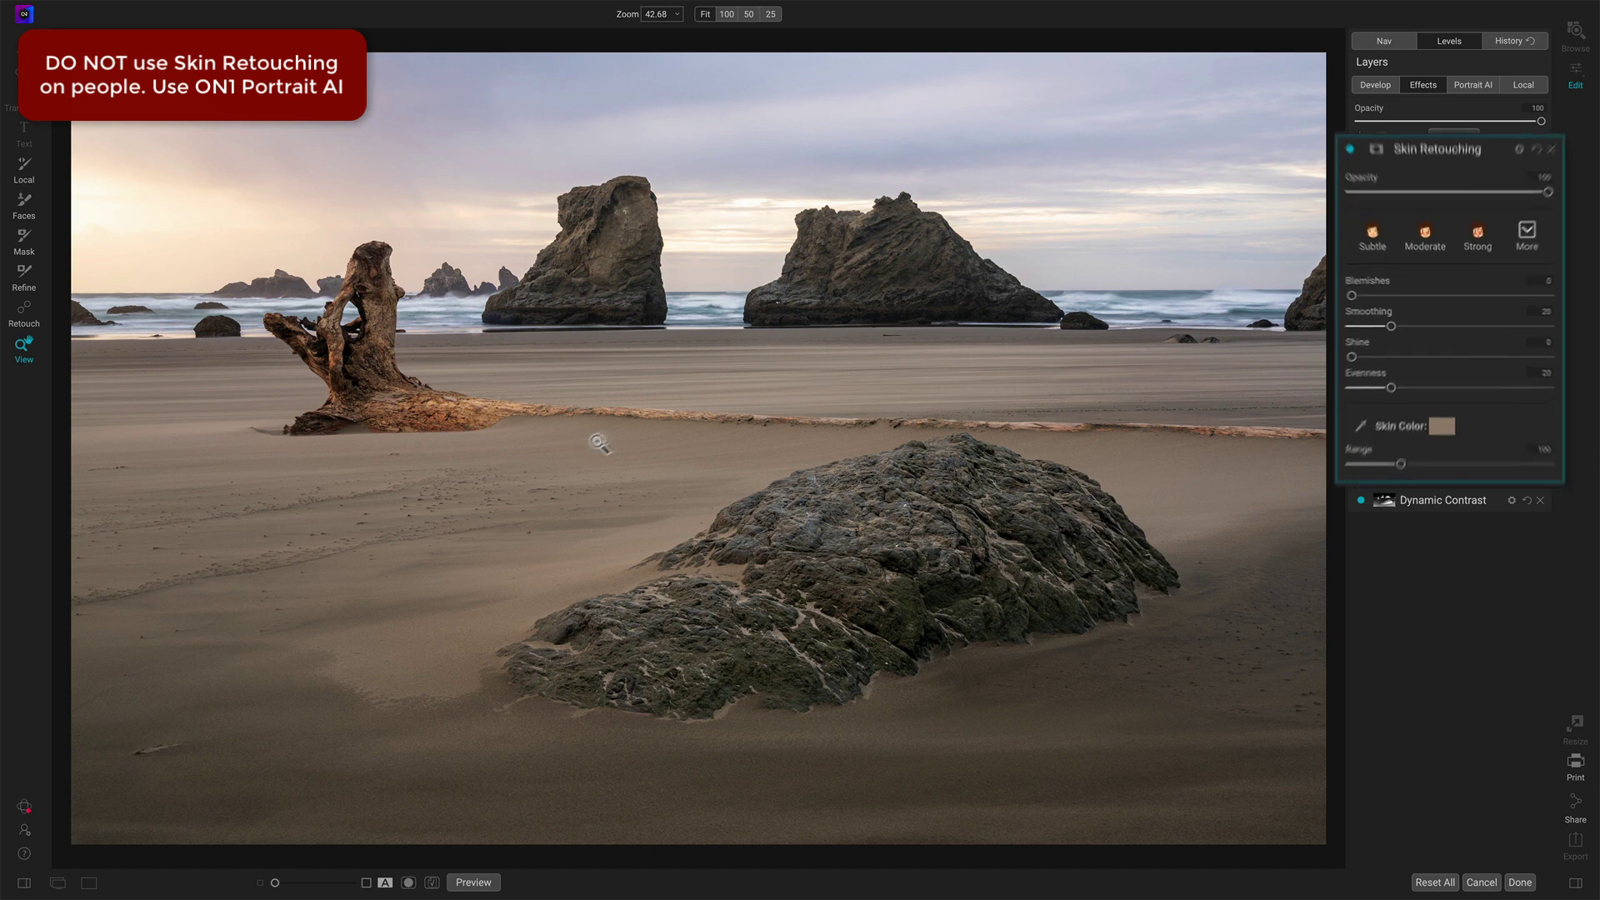
# Widen the Skin Retouching colour Range to 245.
pyautogui.click(1406, 448)
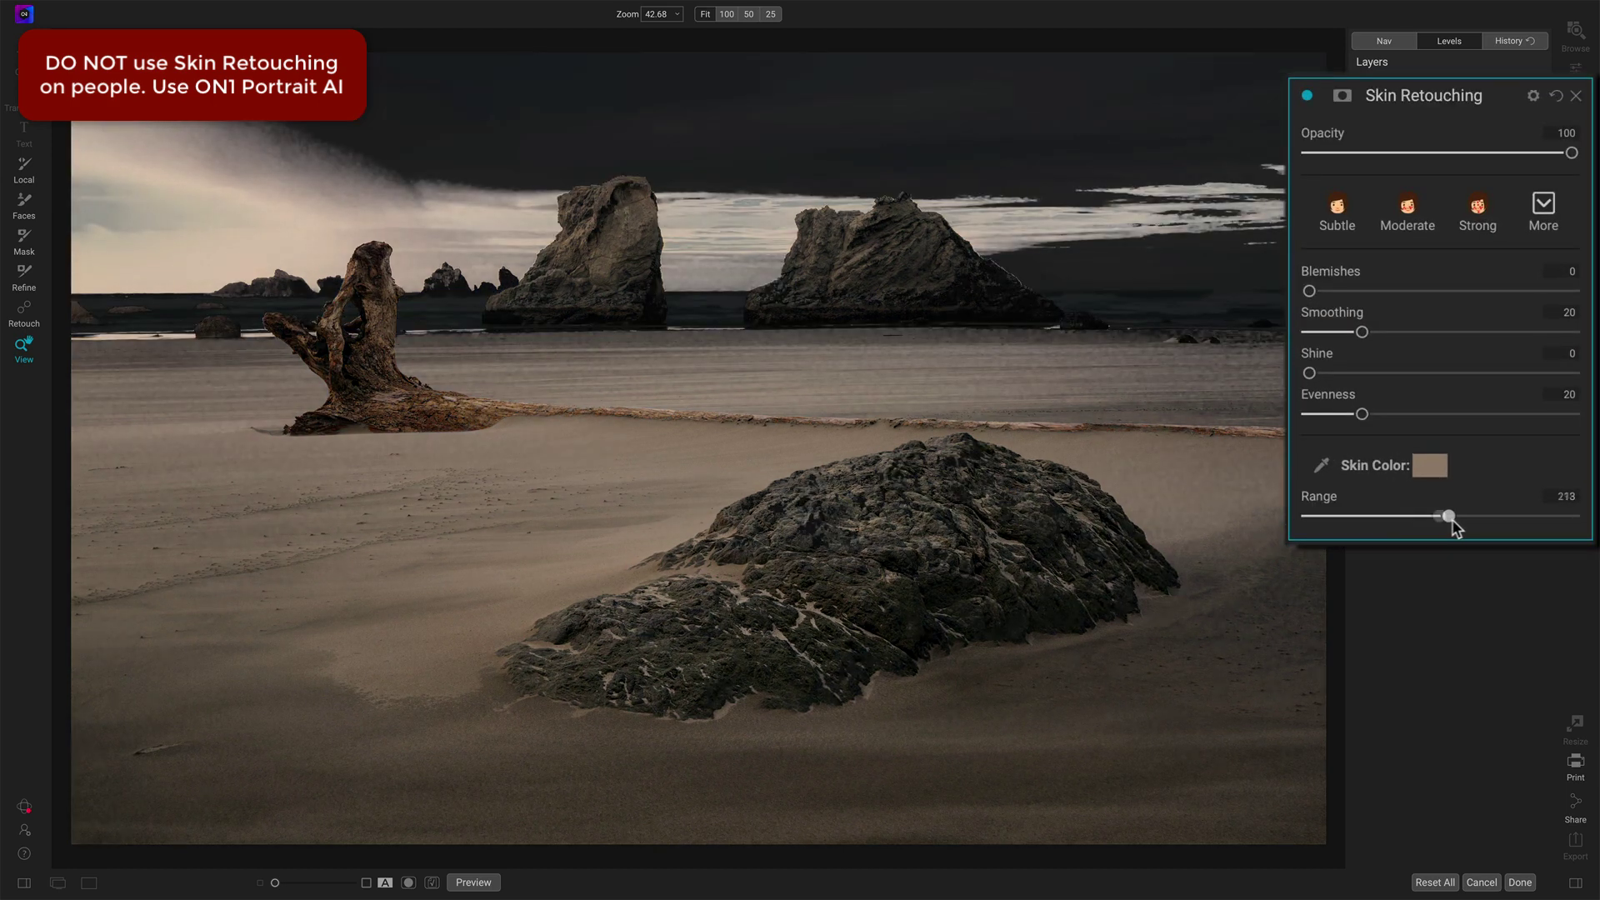
pyautogui.moveTo(1451, 519)
pyautogui.mouseDown()
pyautogui.moveTo(1493, 520)
pyautogui.moveTo(1422, 518)
pyautogui.moveTo(1476, 518)
pyautogui.mouseUp()
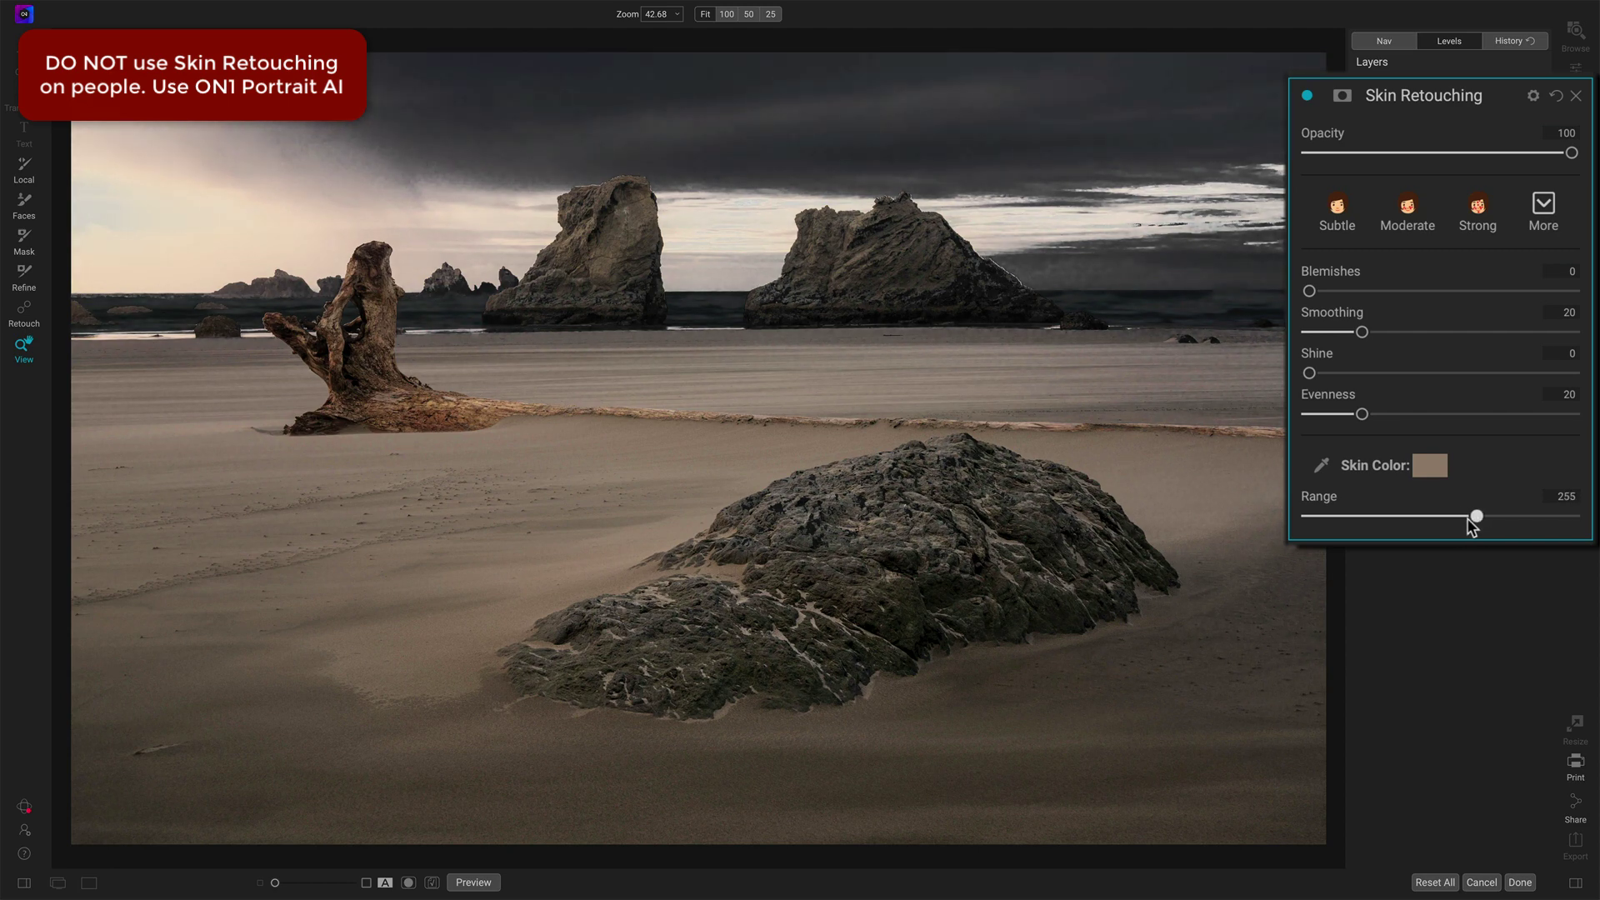
pyautogui.moveTo(1459, 518); pyautogui.dragTo(1470, 518)
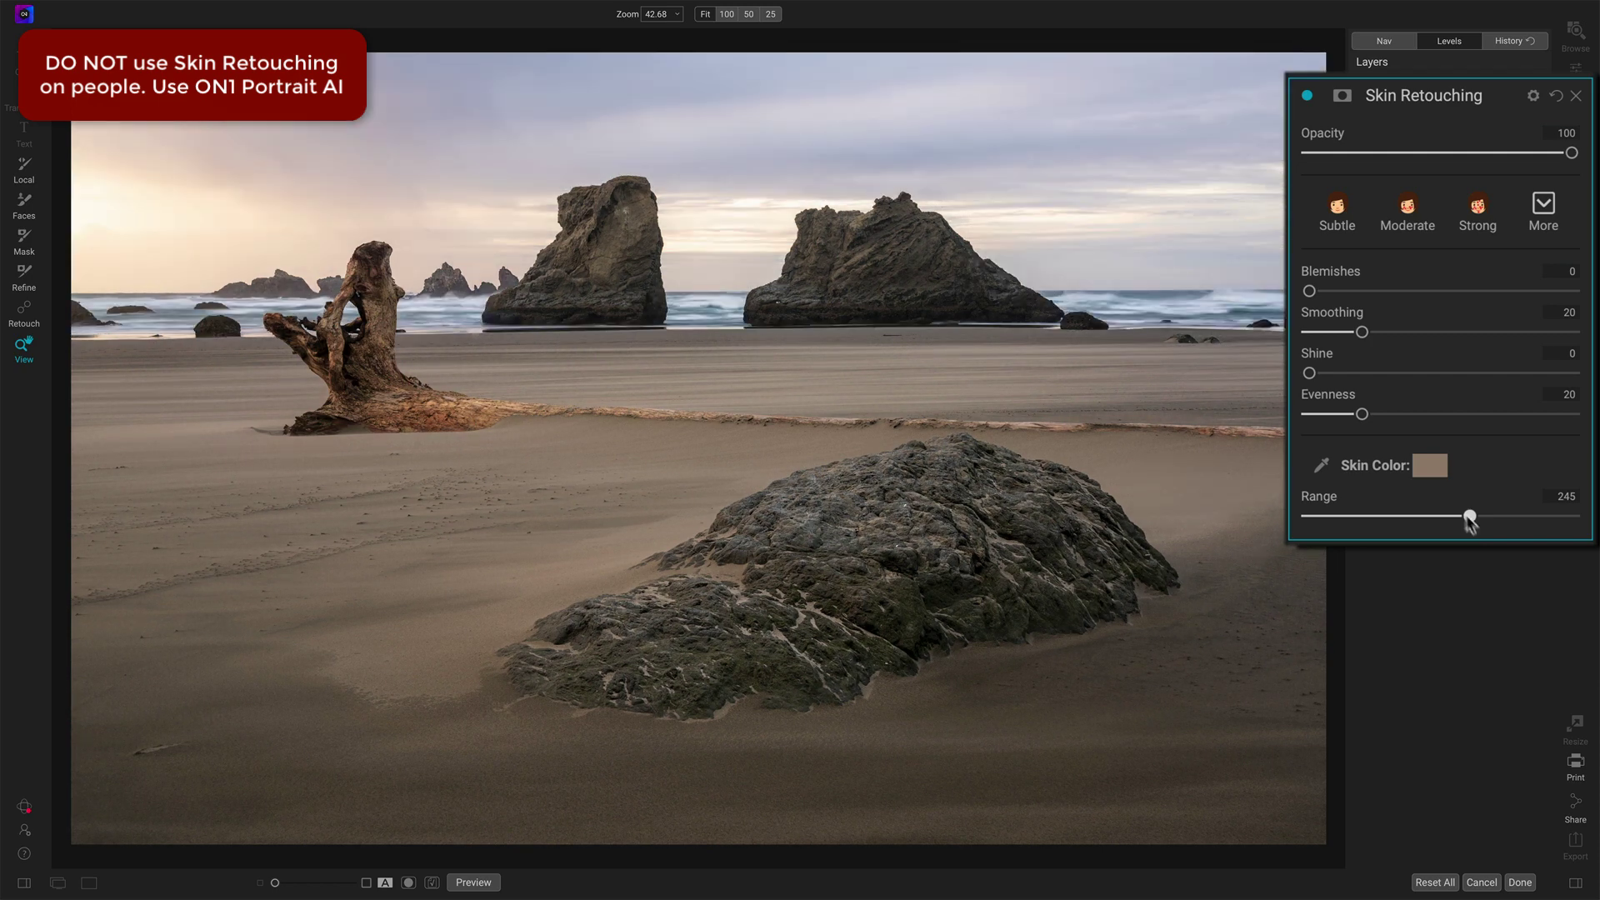
# Set Evenness to 0 and settle Smoothing at 35 for the sand.
pyautogui.moveTo(1361, 414); pyautogui.dragTo(1293, 414)
pyautogui.moveTo(1360, 331); pyautogui.dragTo(1440, 337)
pyautogui.moveTo(1317, 346); pyautogui.dragTo(1450, 338)
pyautogui.moveTo(1422, 337); pyautogui.dragTo(1387, 340)
pyautogui.moveTo(1388, 335); pyautogui.dragTo(1393, 337)
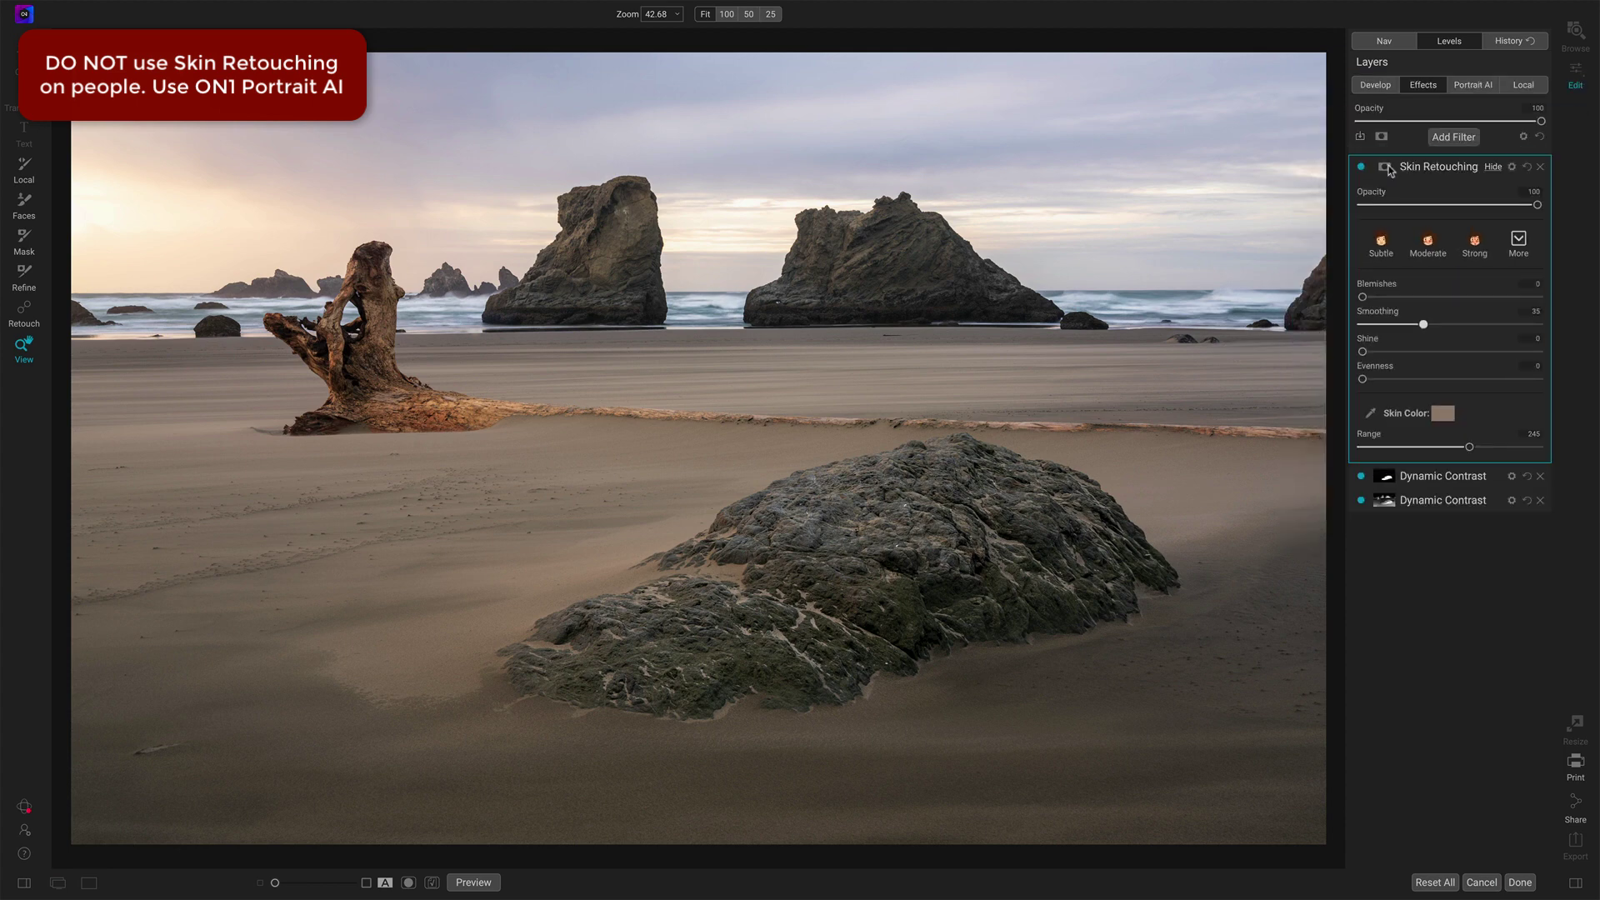
# Mask Skin Retouching with a Gradient placed at the horizon, nudged slightly toward the beach.
pyautogui.click(1385, 167)
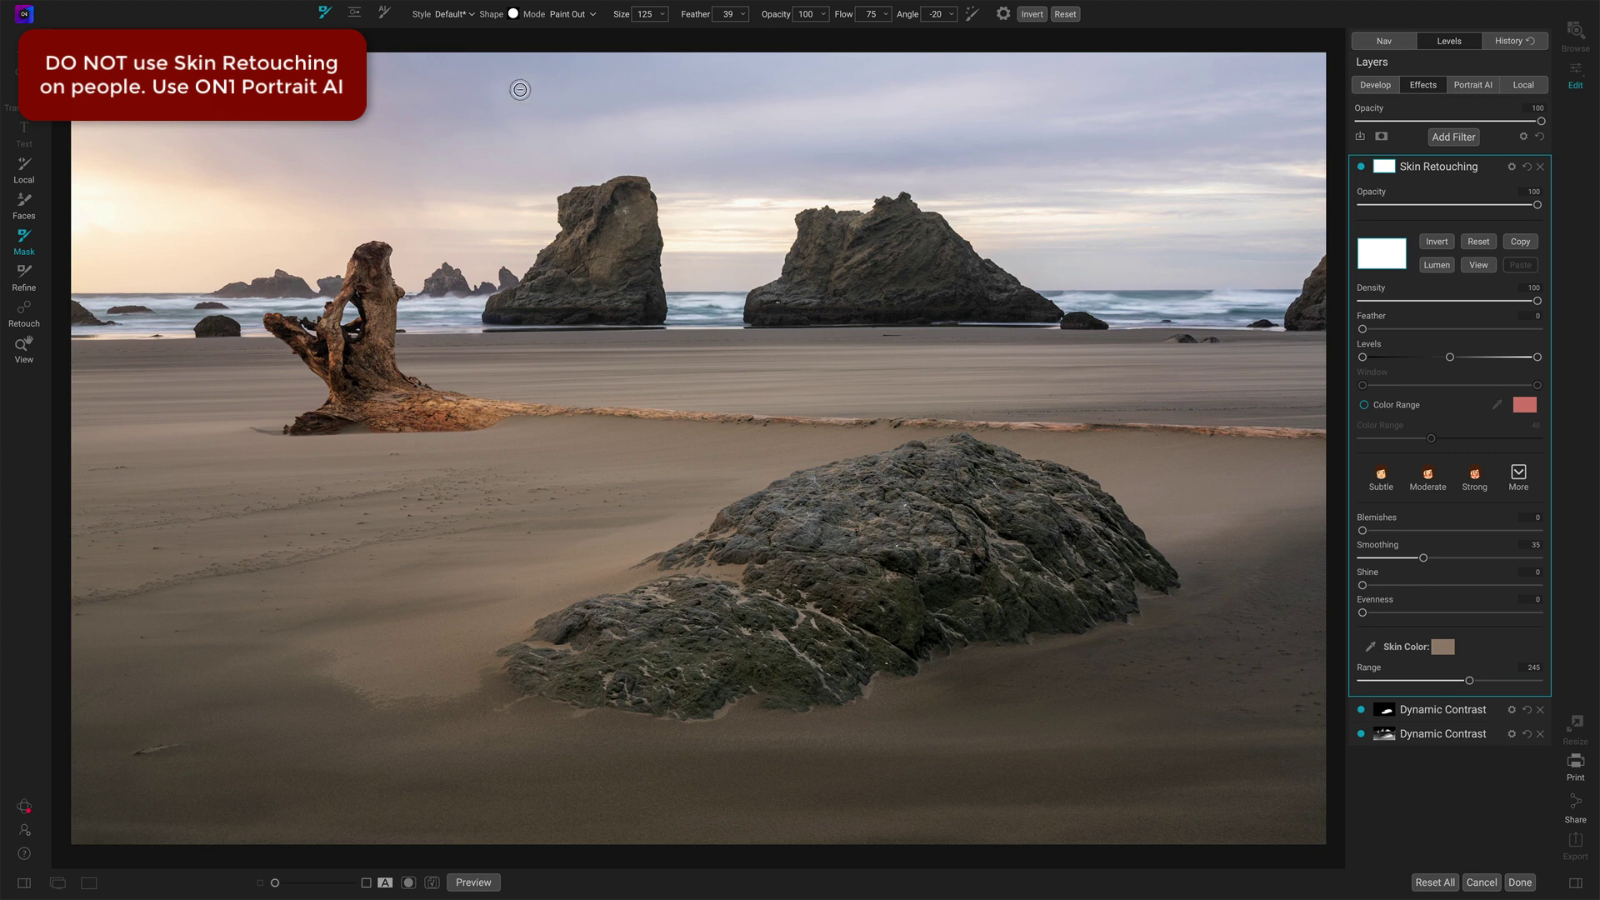
pyautogui.click(354, 12)
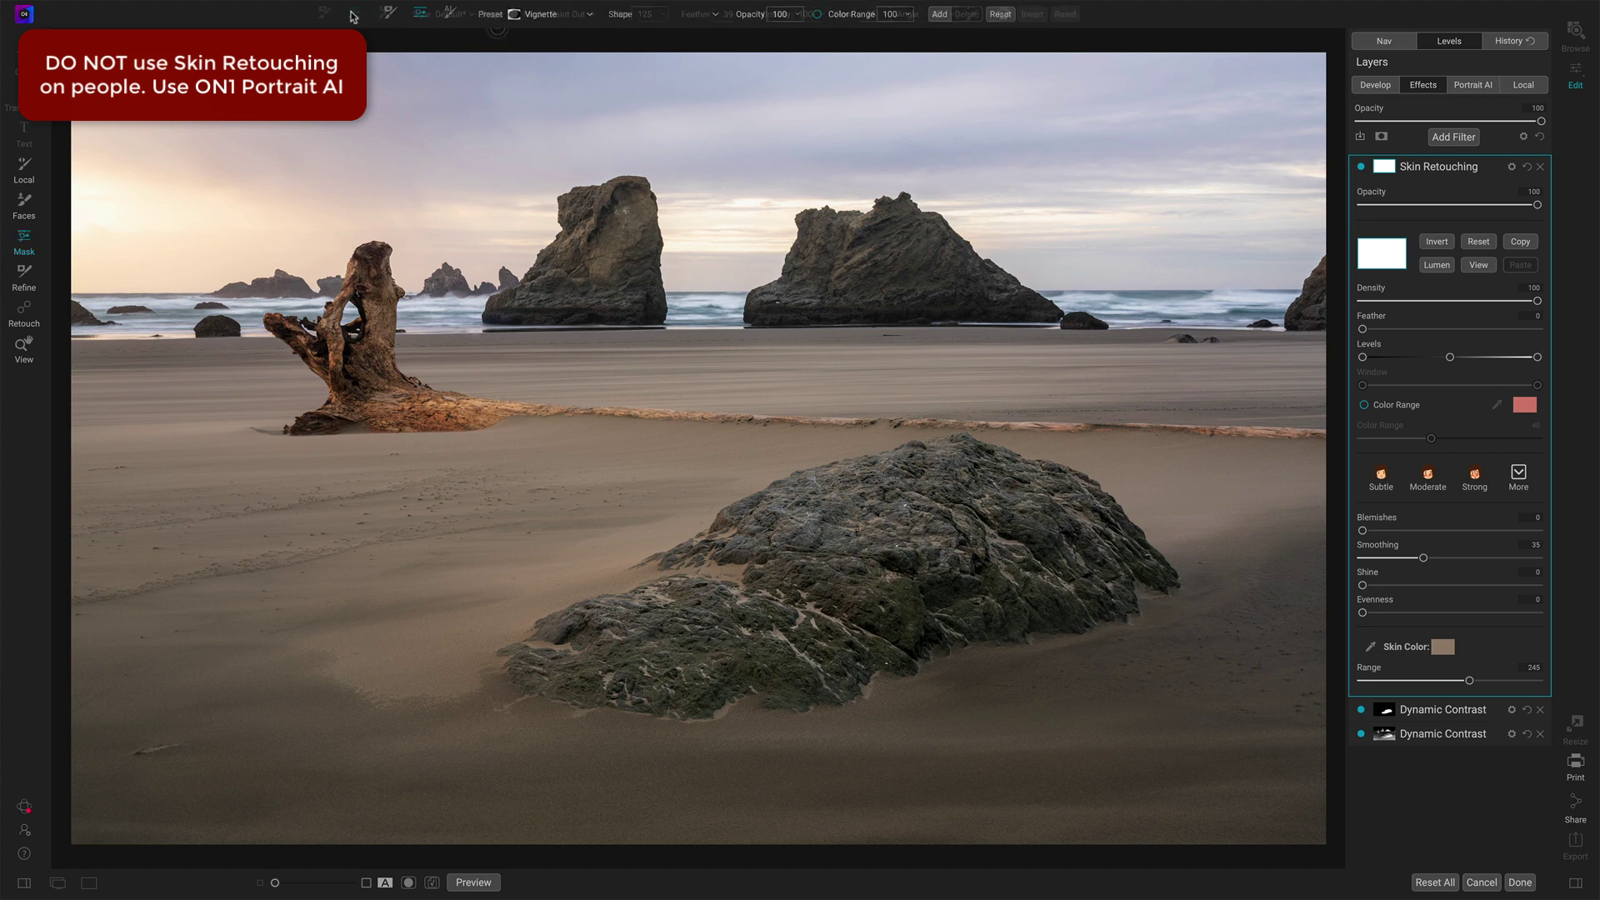
pyautogui.click(665, 15)
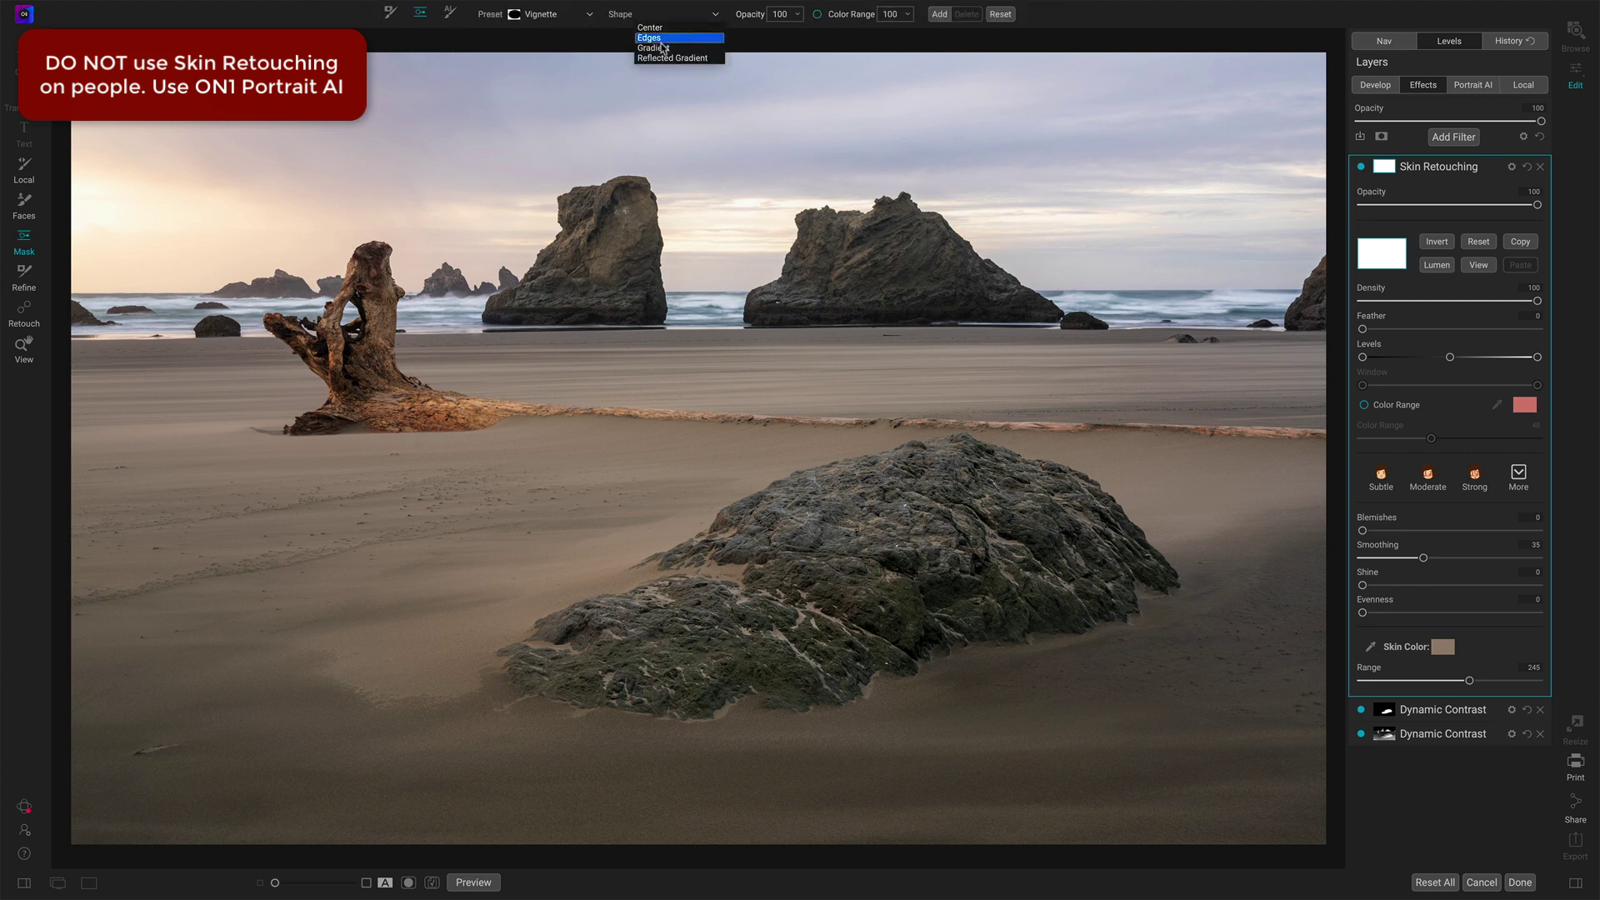
pyautogui.click(653, 47)
pyautogui.click(732, 325)
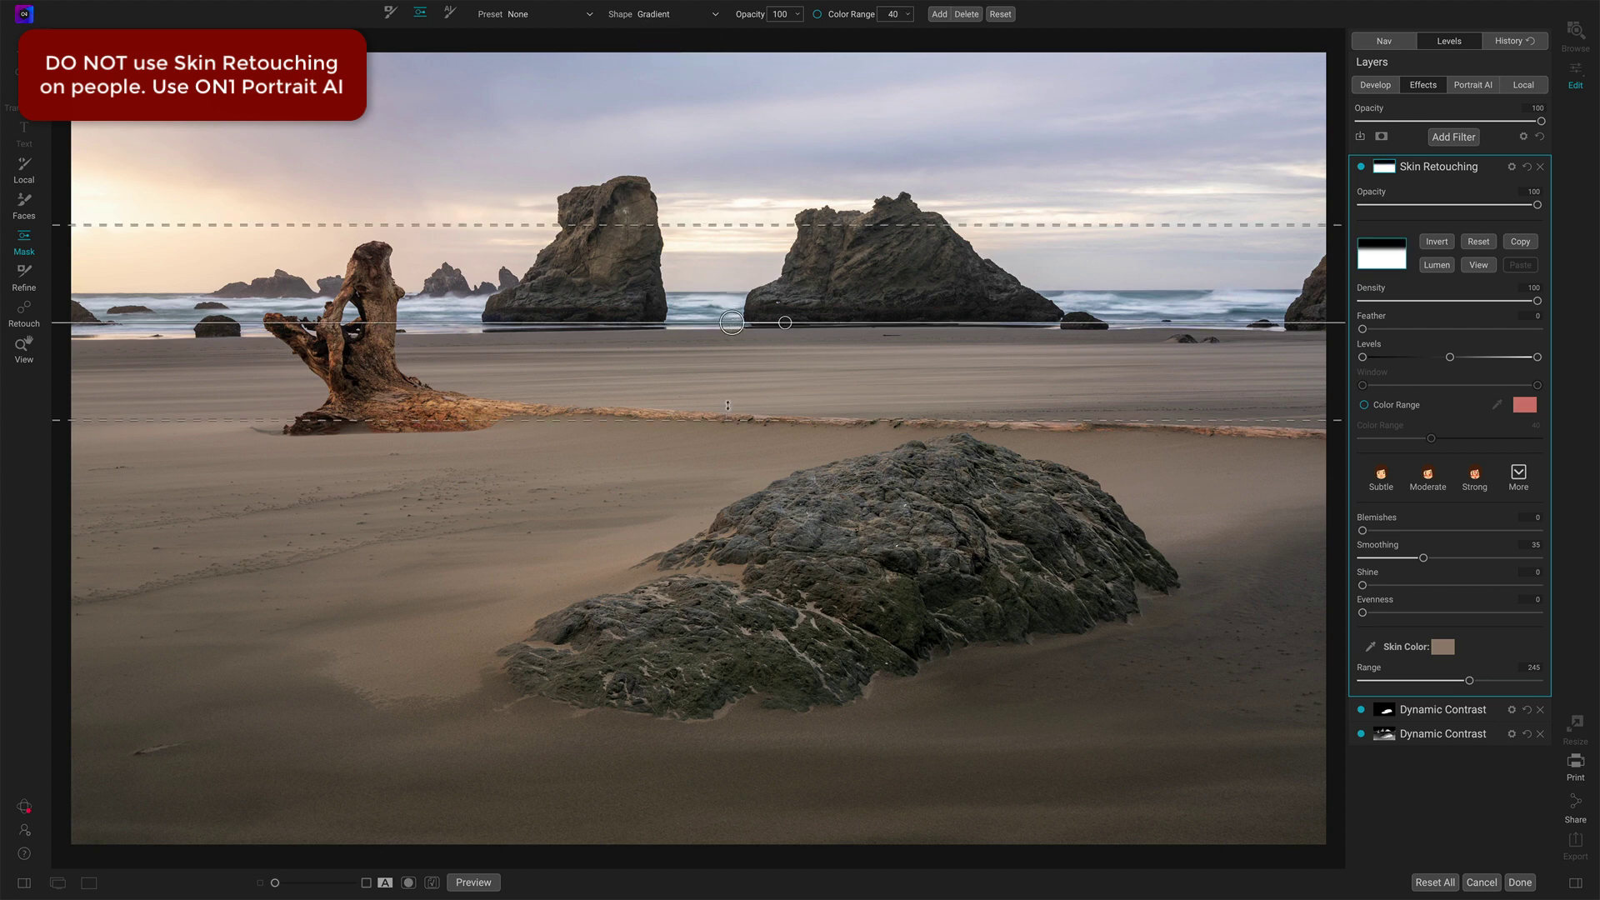
pyautogui.moveTo(731, 327); pyautogui.dragTo(731, 334)
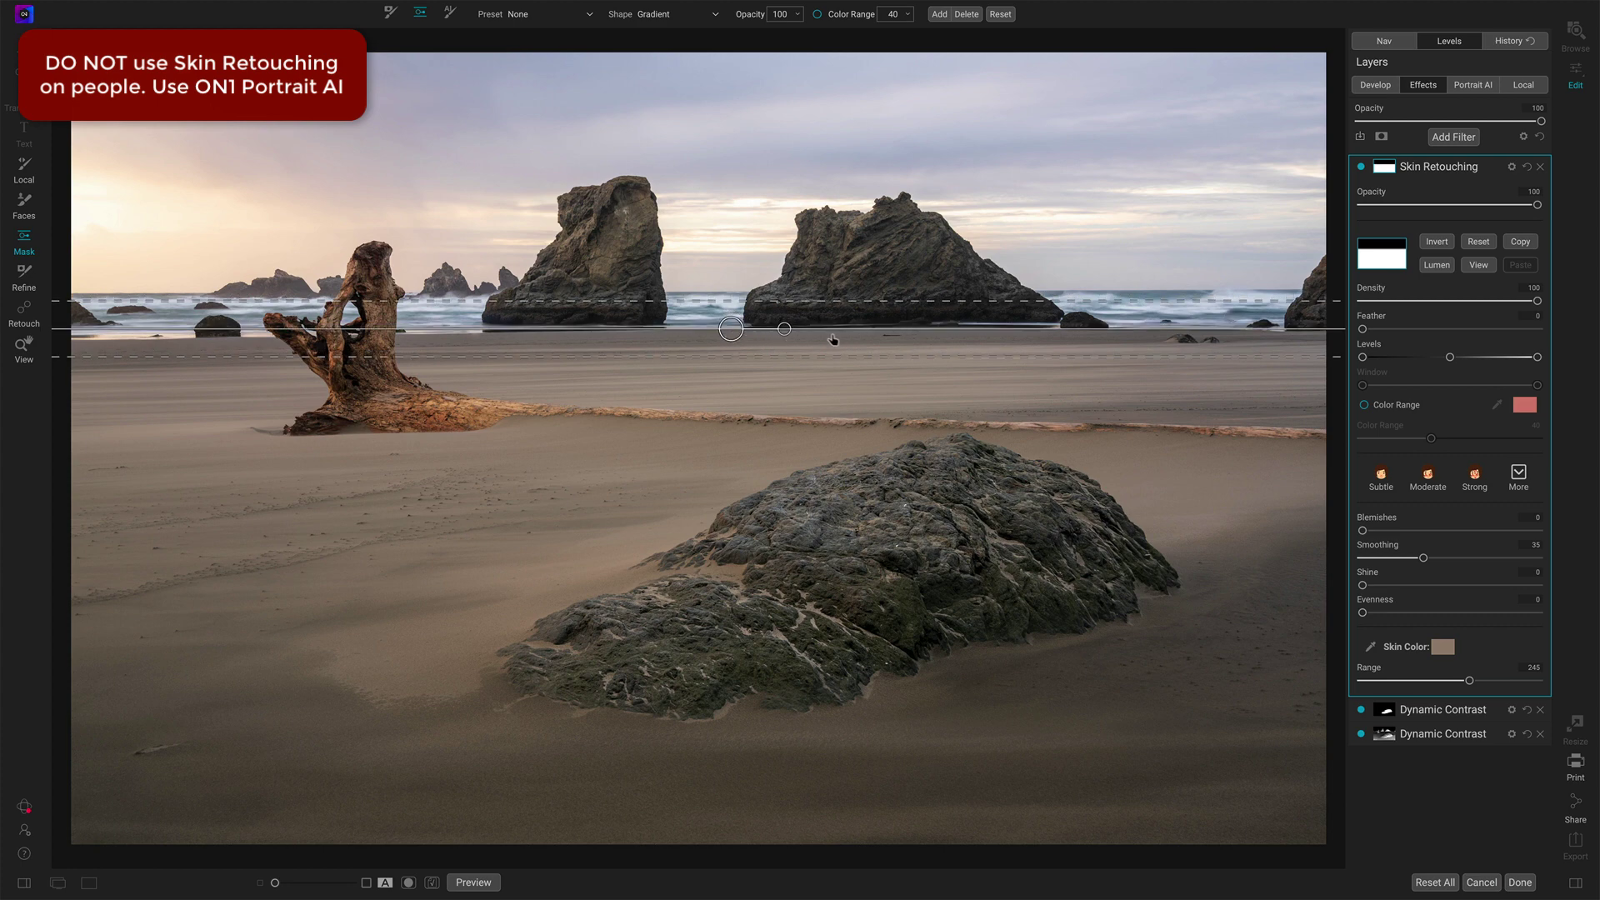
# Paint the large foreground rock out of the mask with an enlarged brush.
pyautogui.press('b')
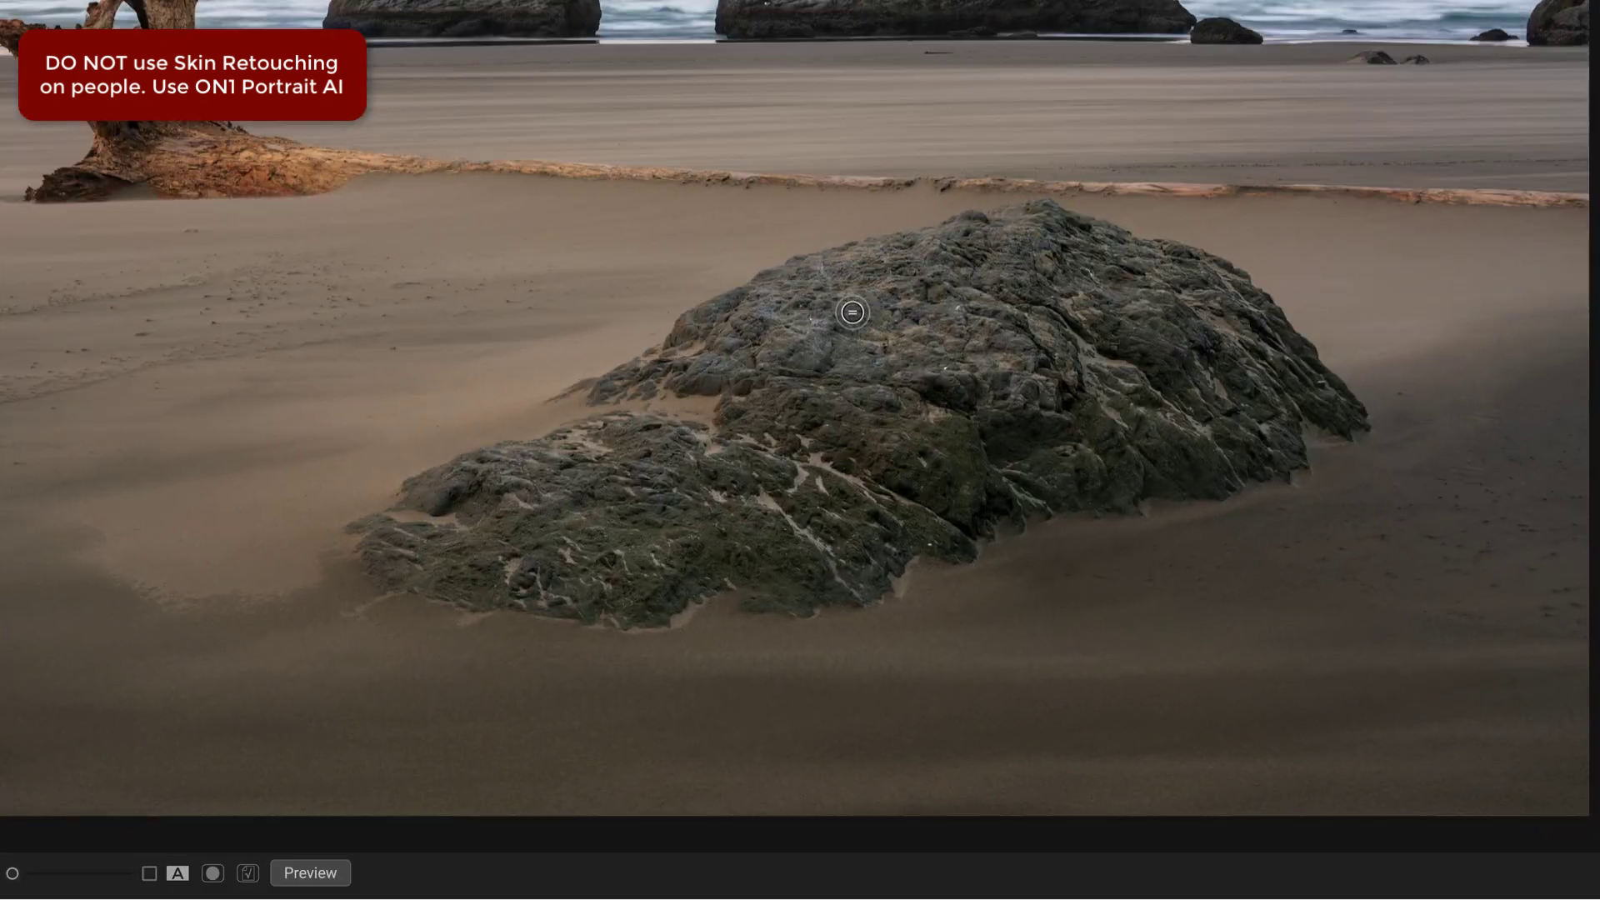
pyautogui.press(']')
pyautogui.press(']')
pyautogui.press(']')
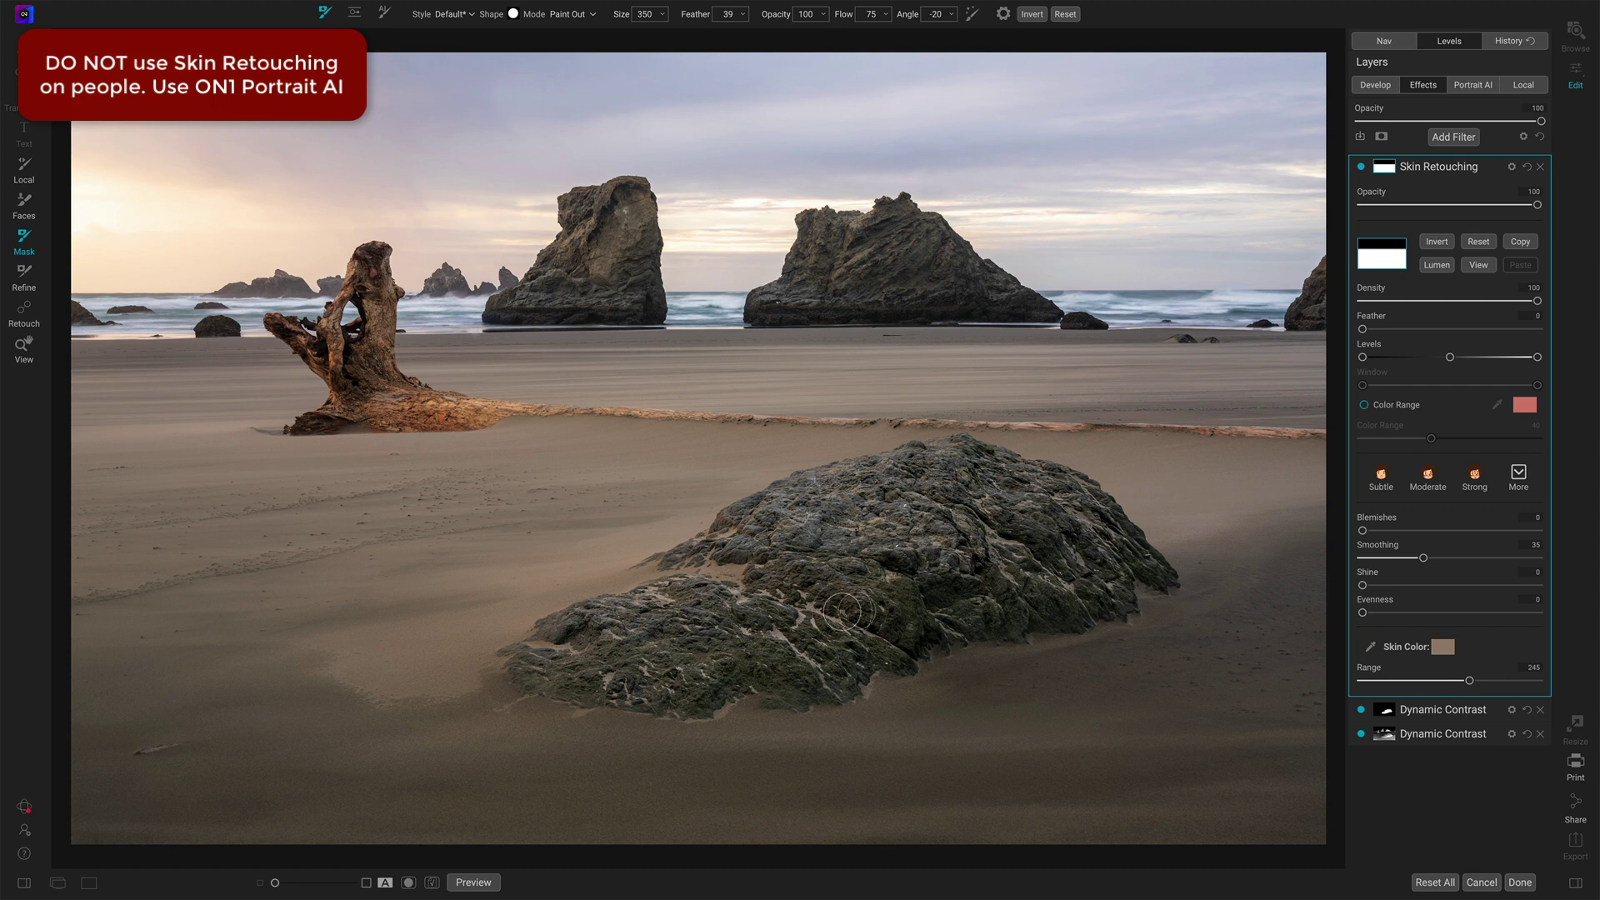
pyautogui.moveTo(841, 613)
pyautogui.mouseDown()
pyautogui.moveTo(1057, 535)
pyautogui.moveTo(874, 555)
pyautogui.moveTo(883, 515)
pyautogui.moveTo(760, 542)
pyautogui.mouseUp()
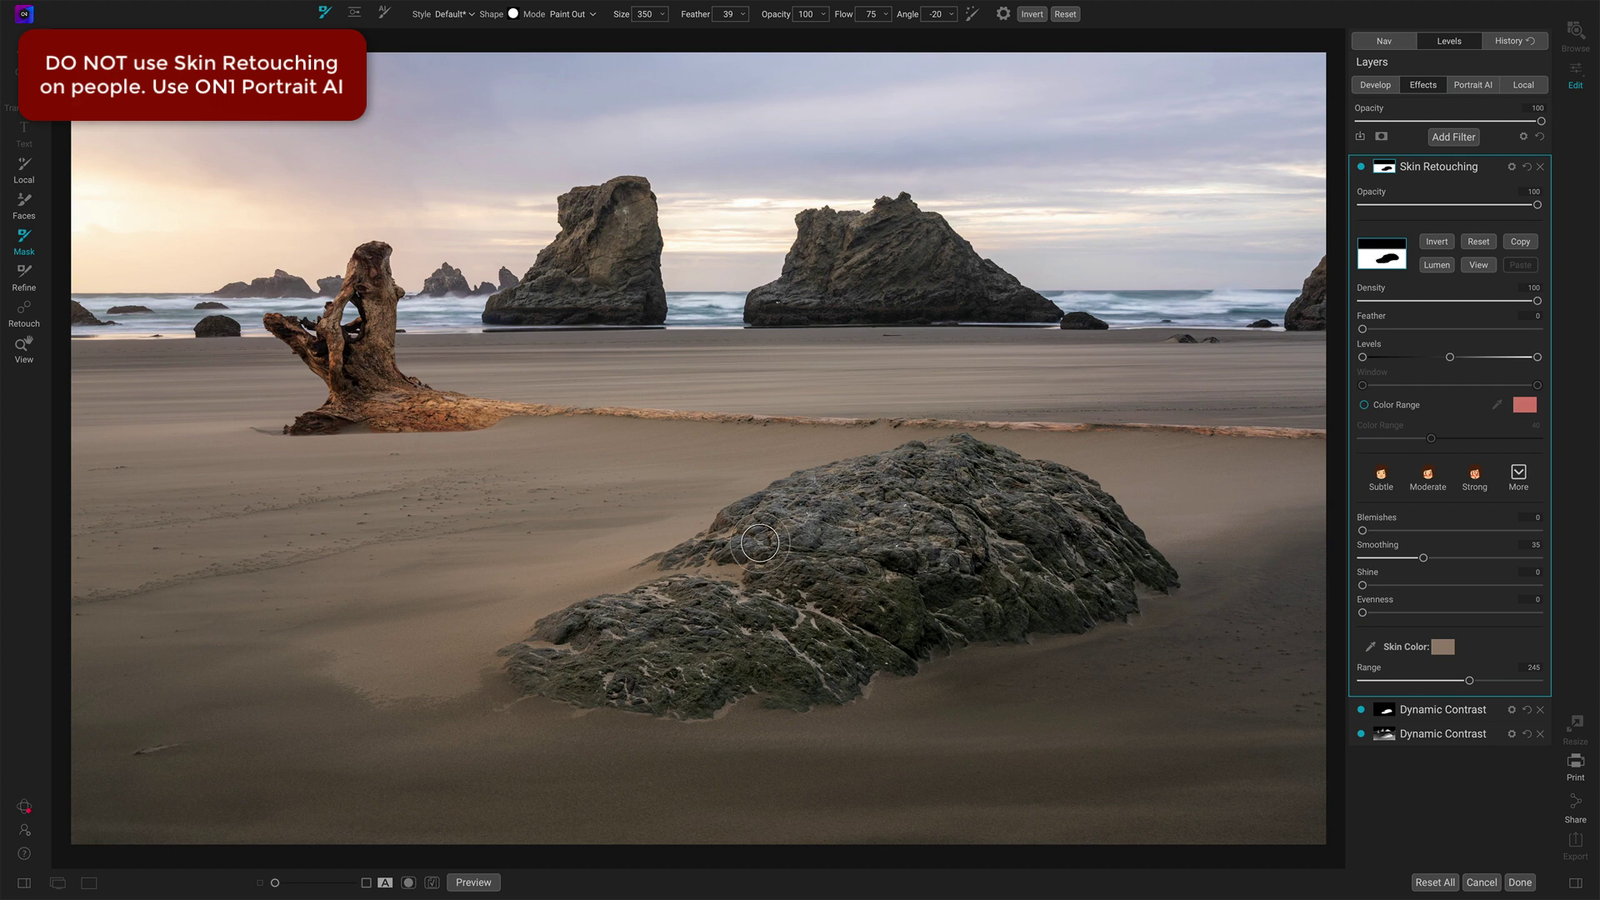
# Paint the driftwood out of the mask with the brush shrunk to 150.
pyautogui.press('[')
pyautogui.press('[')
pyautogui.press('[')
pyautogui.press('[')
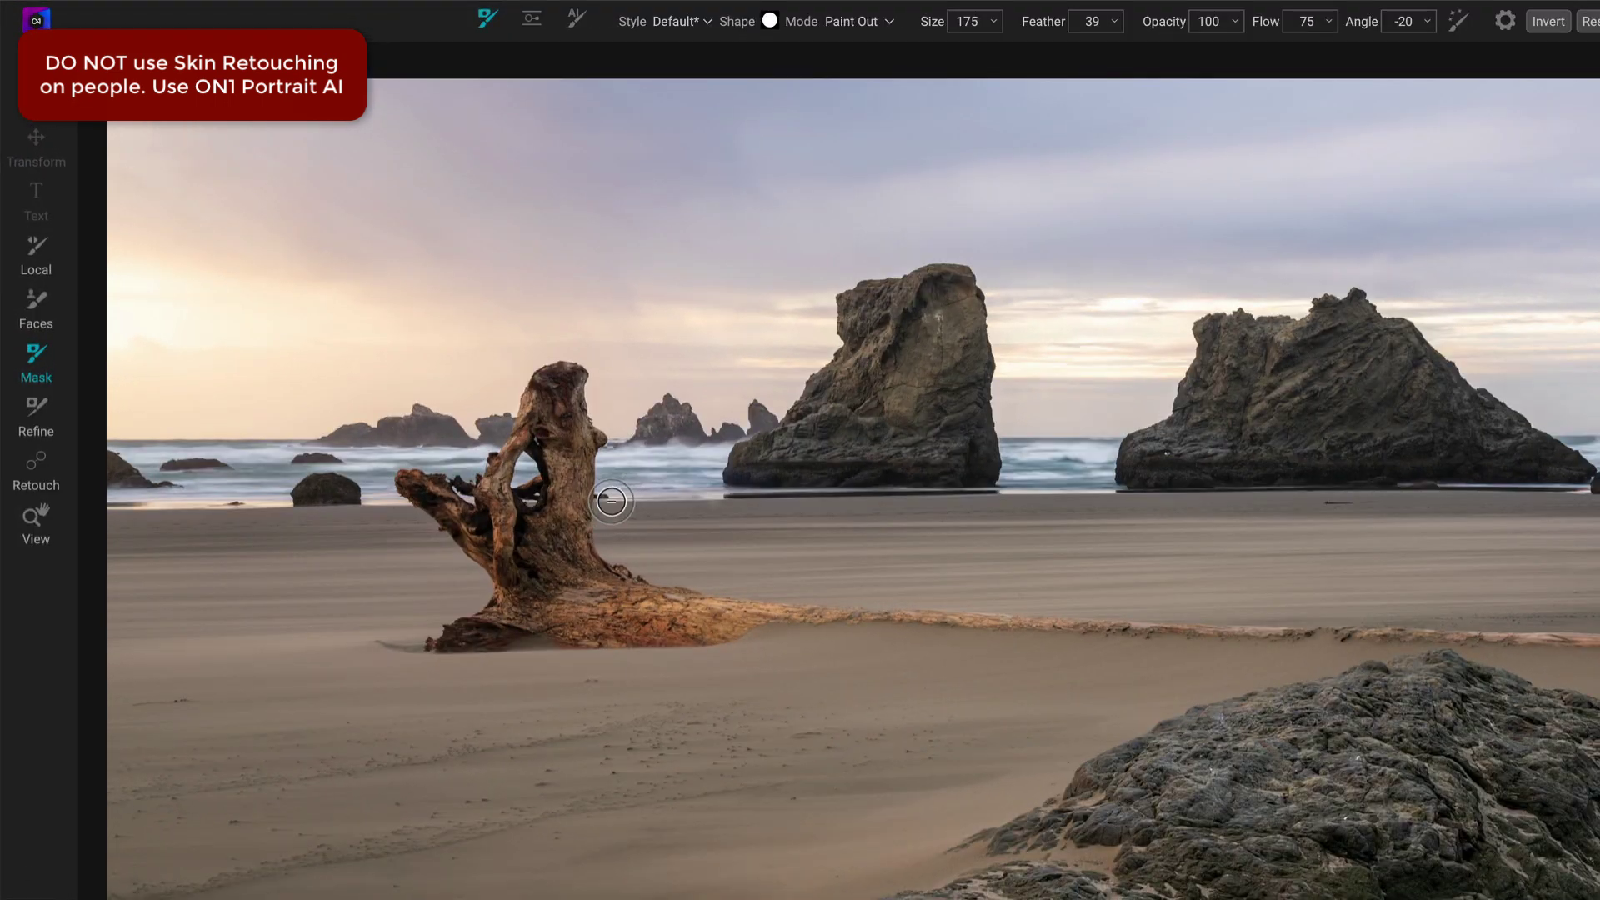
pyautogui.moveTo(612, 501)
pyautogui.mouseDown()
pyautogui.moveTo(532, 390)
pyautogui.moveTo(551, 386)
pyautogui.moveTo(569, 458)
pyautogui.moveTo(545, 534)
pyautogui.moveTo(519, 531)
pyautogui.moveTo(496, 494)
pyautogui.moveTo(500, 529)
pyautogui.moveTo(443, 503)
pyautogui.moveTo(511, 577)
pyautogui.moveTo(507, 622)
pyautogui.moveTo(701, 625)
pyautogui.moveTo(588, 589)
pyautogui.moveTo(552, 527)
pyautogui.moveTo(563, 556)
pyautogui.moveTo(567, 513)
pyautogui.moveTo(574, 579)
pyautogui.moveTo(672, 606)
pyautogui.moveTo(1147, 634)
pyautogui.mouseUp()
pyautogui.press('[')
pyautogui.press('[')
pyautogui.press('[')
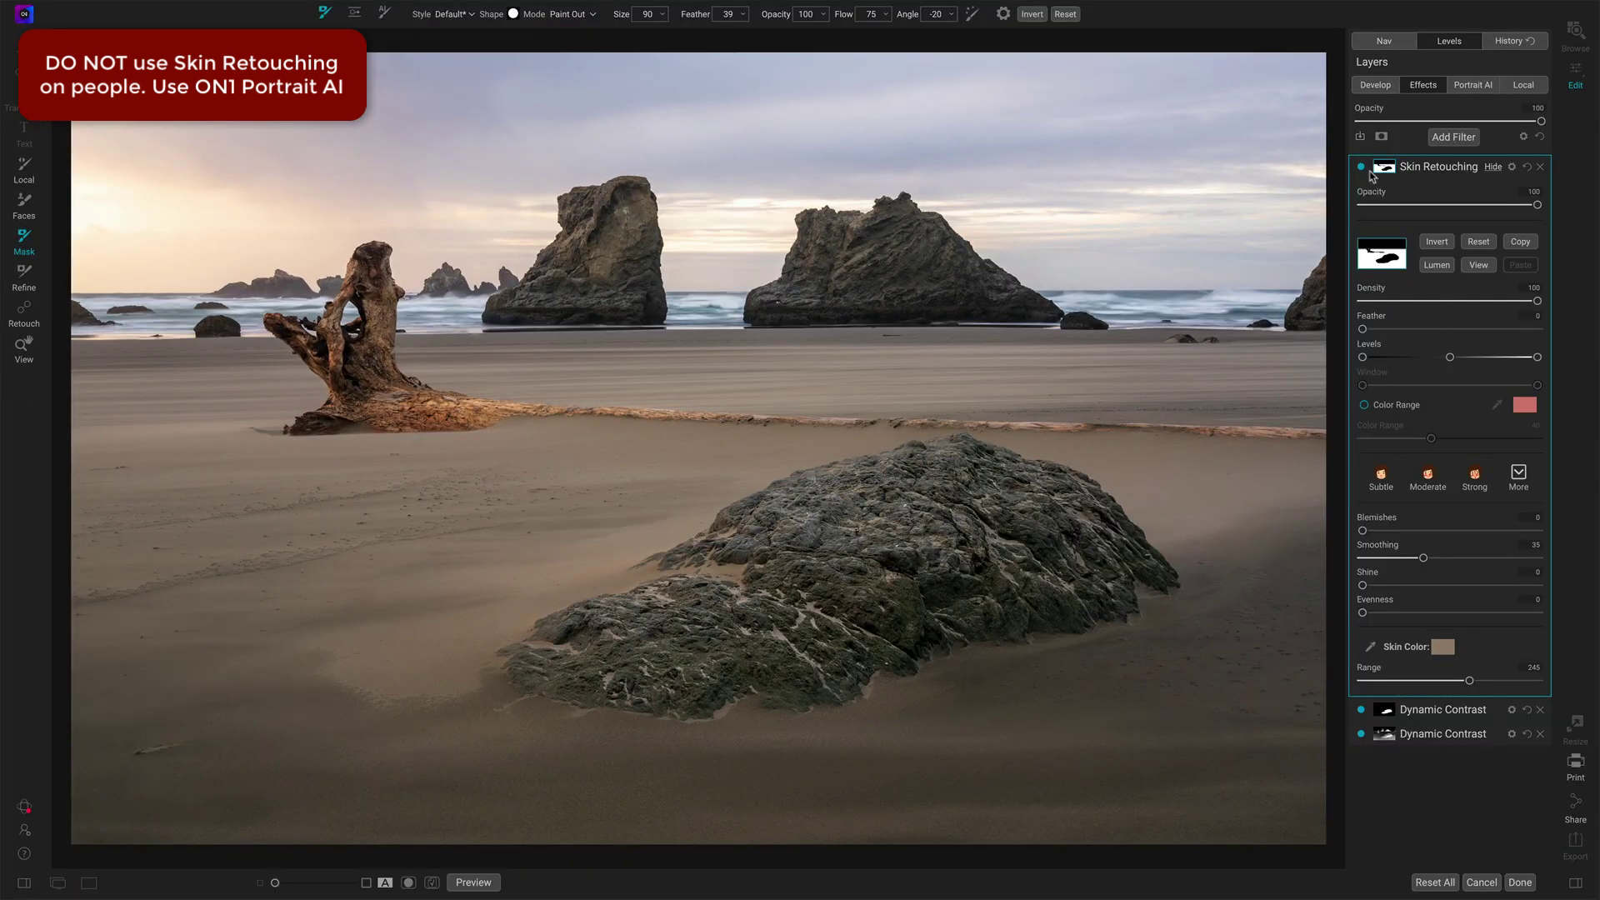
# Compare the beach with Skin Retouching hidden and shown, then detach its settings into a window.
pyautogui.click(1362, 167)
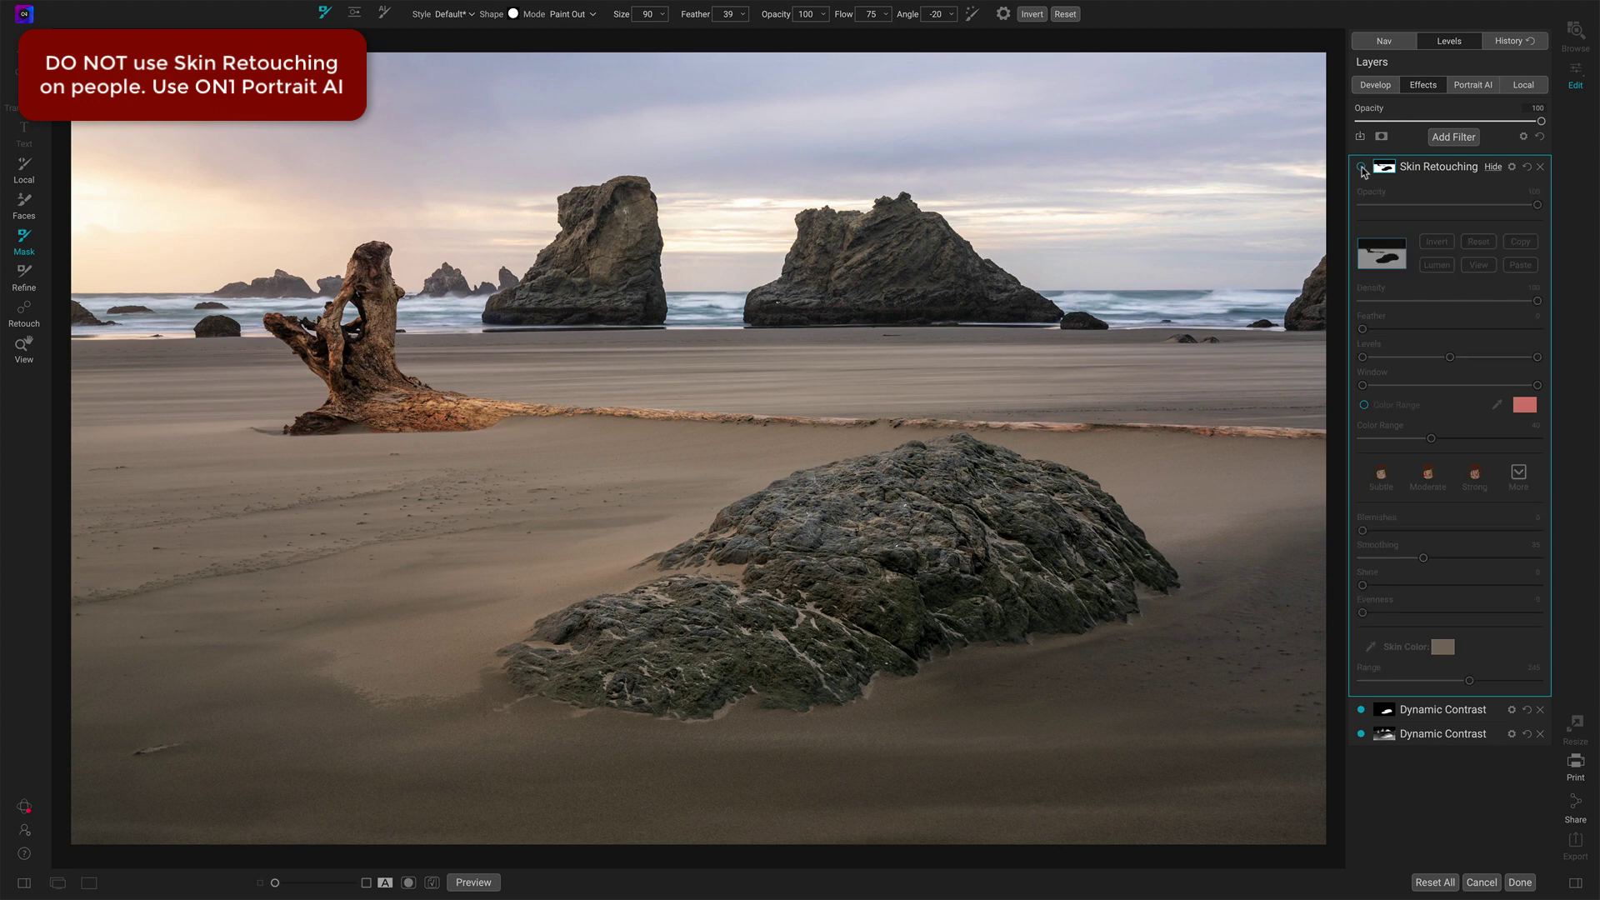
pyautogui.click(1361, 167)
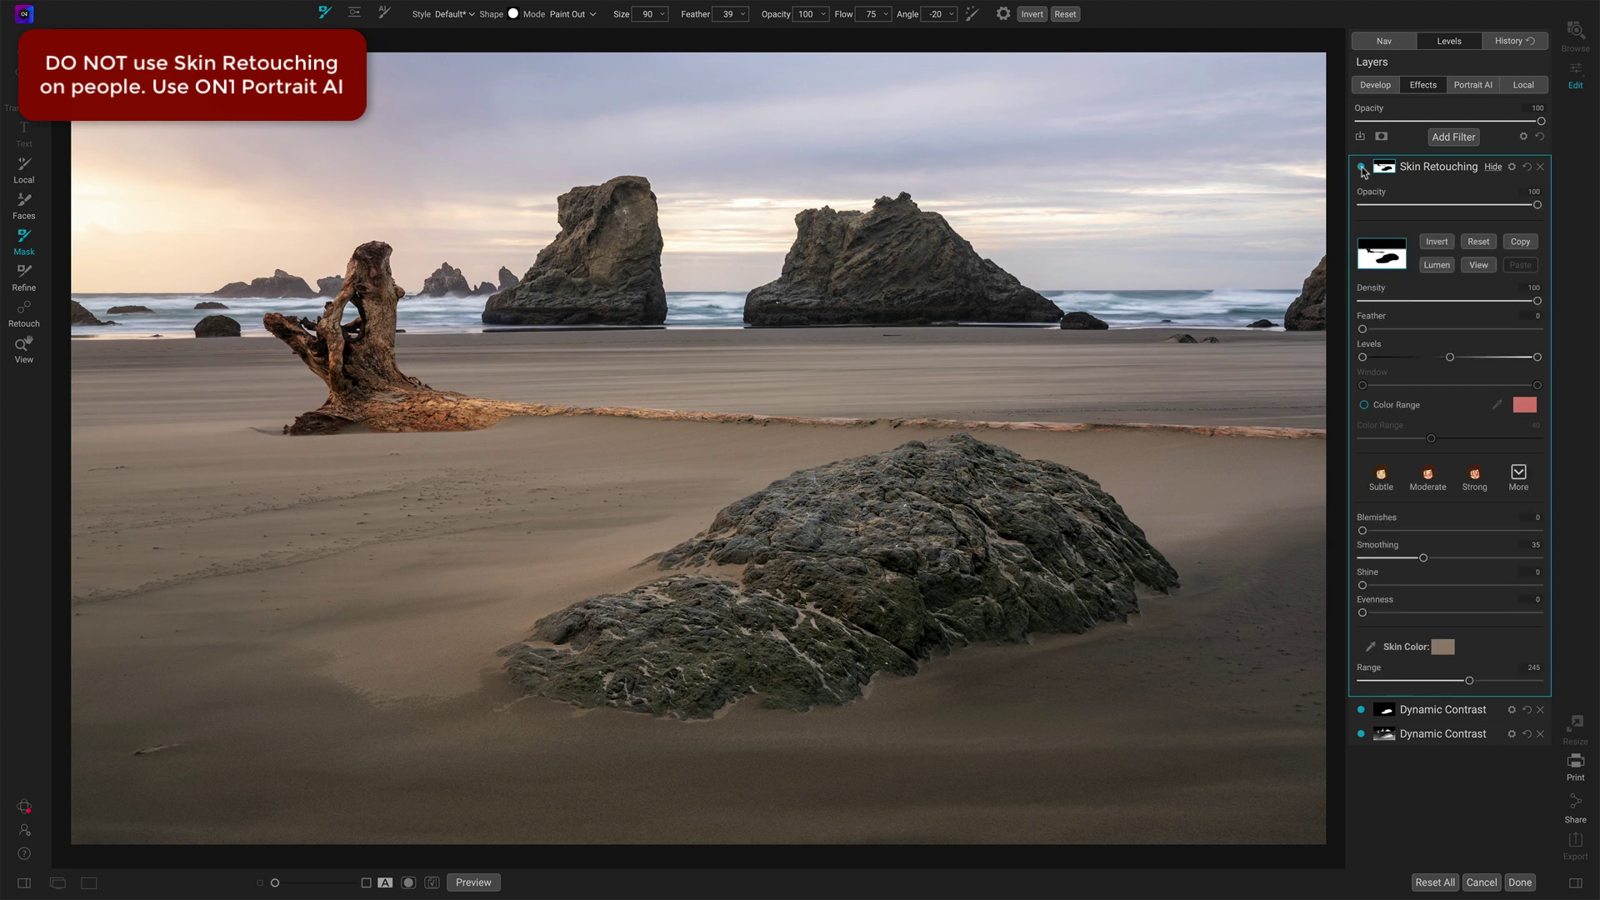
pyautogui.click(1361, 167)
pyautogui.click(1361, 167)
pyautogui.click(1361, 167)
pyautogui.click(1361, 167)
pyautogui.moveTo(1384, 171)
pyautogui.mouseDown()
pyautogui.moveTo(1371, 411)
pyautogui.moveTo(1329, 415)
pyautogui.moveTo(1405, 421)
pyautogui.moveTo(1366, 426)
pyautogui.mouseUp()
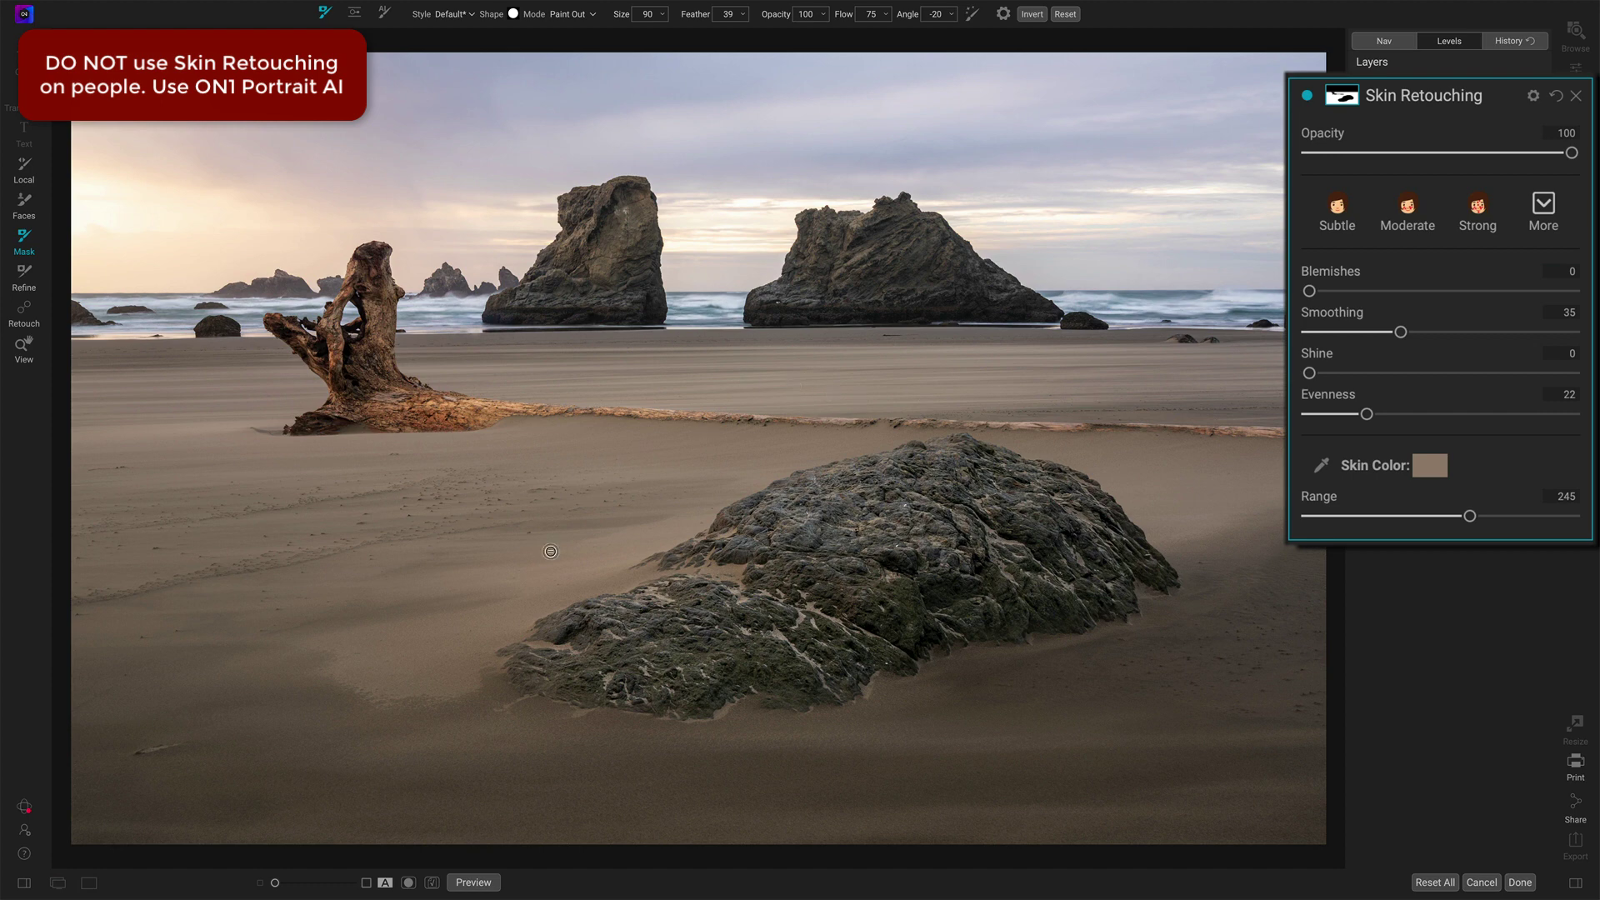
pyautogui.click(1307, 96)
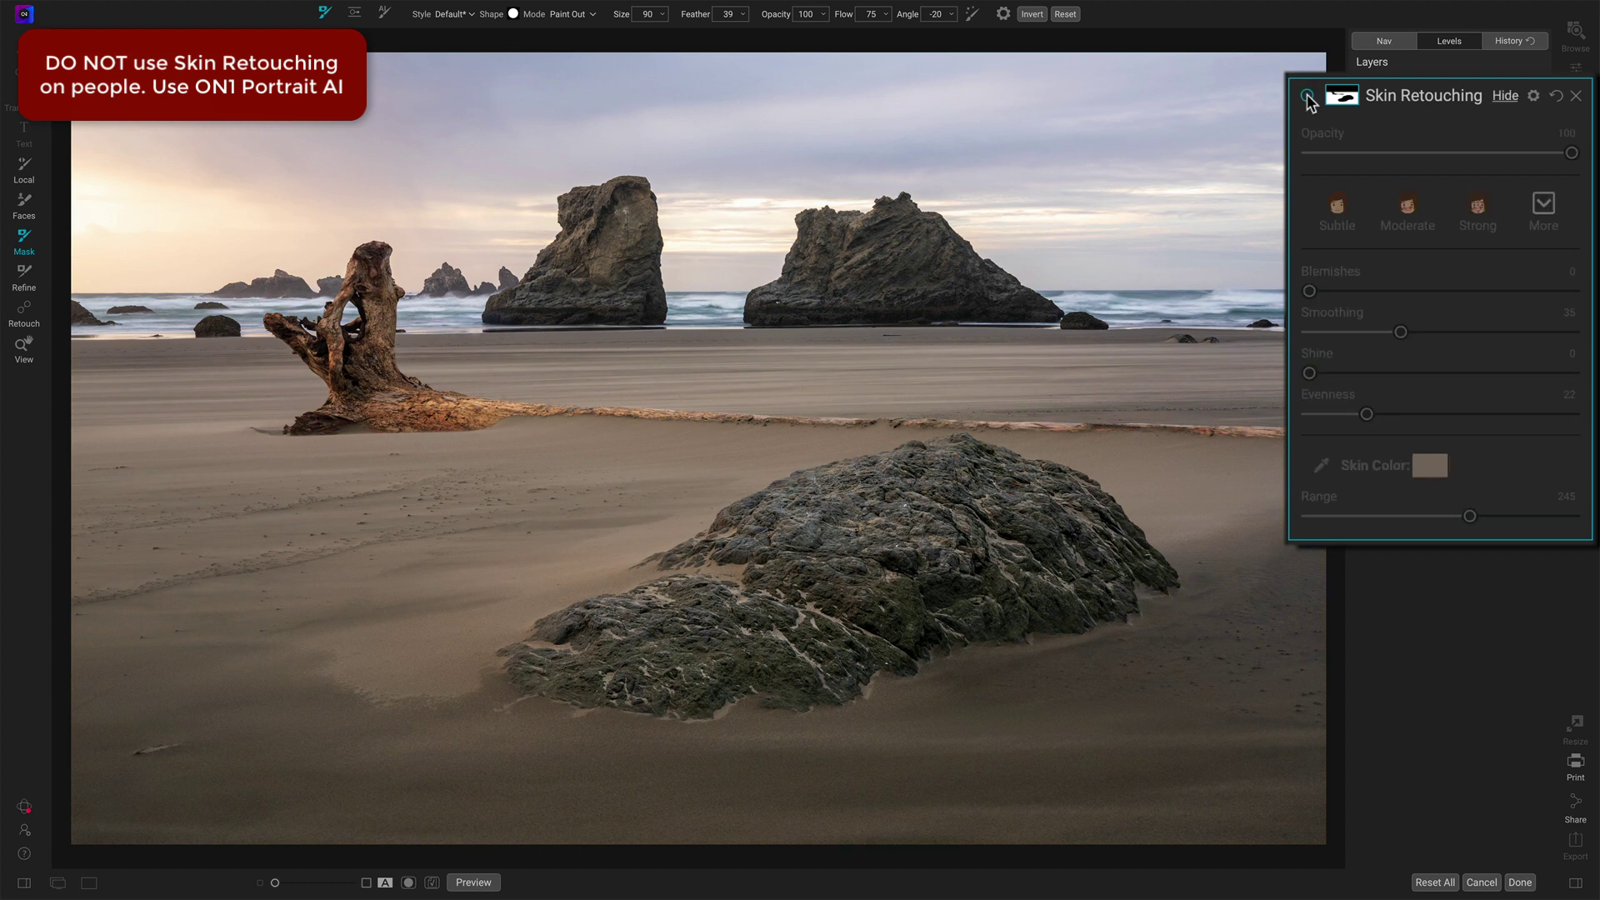
pyautogui.click(1307, 96)
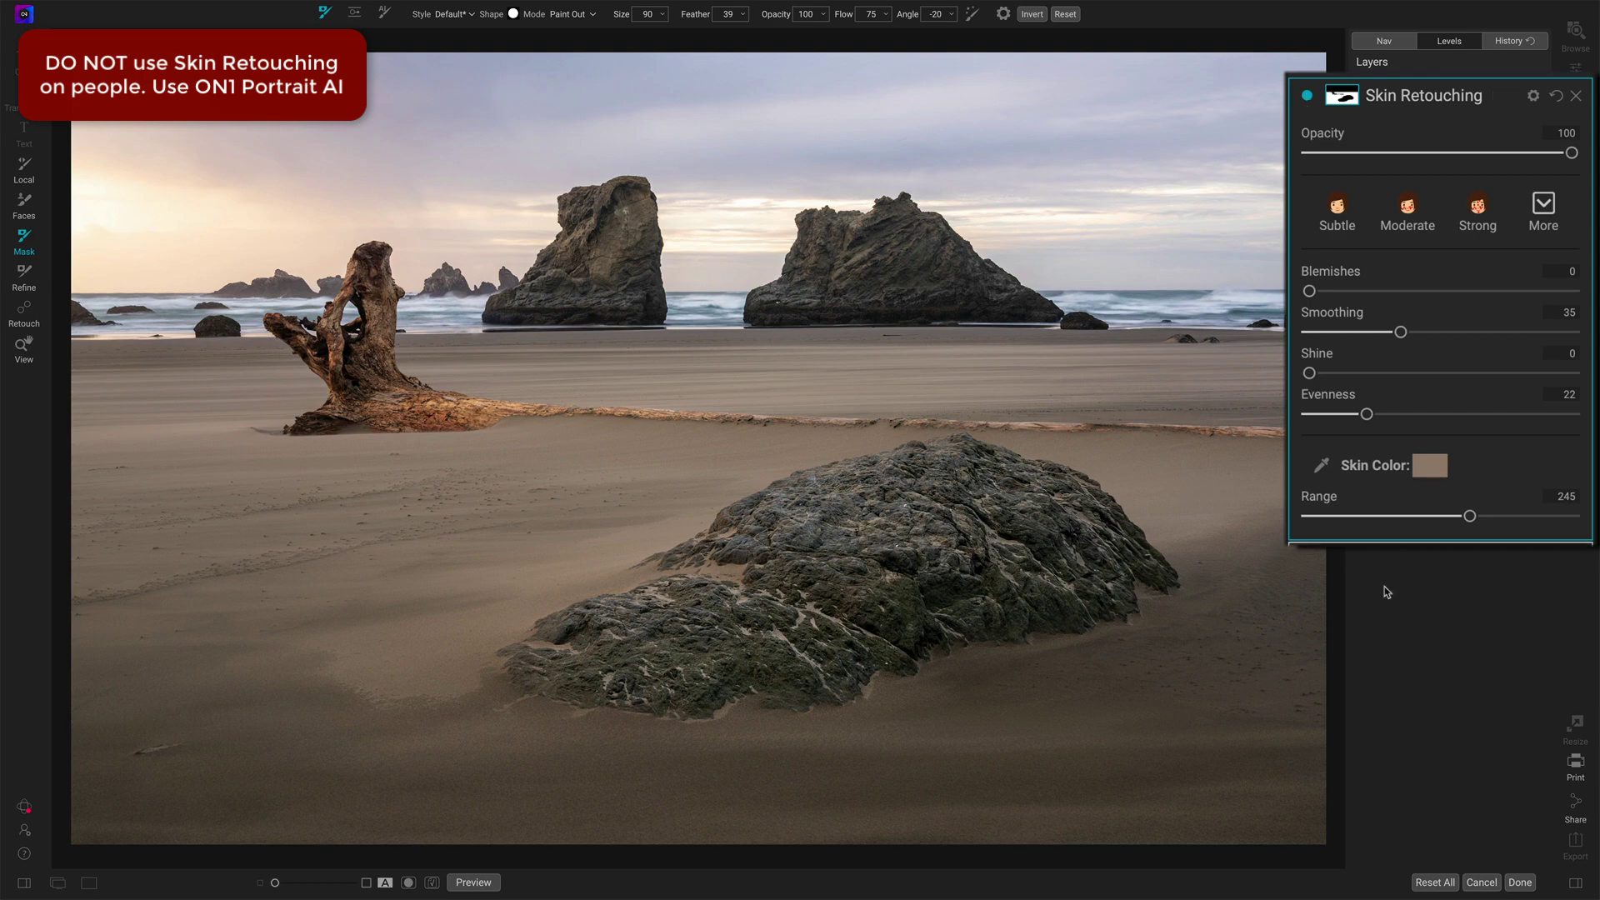